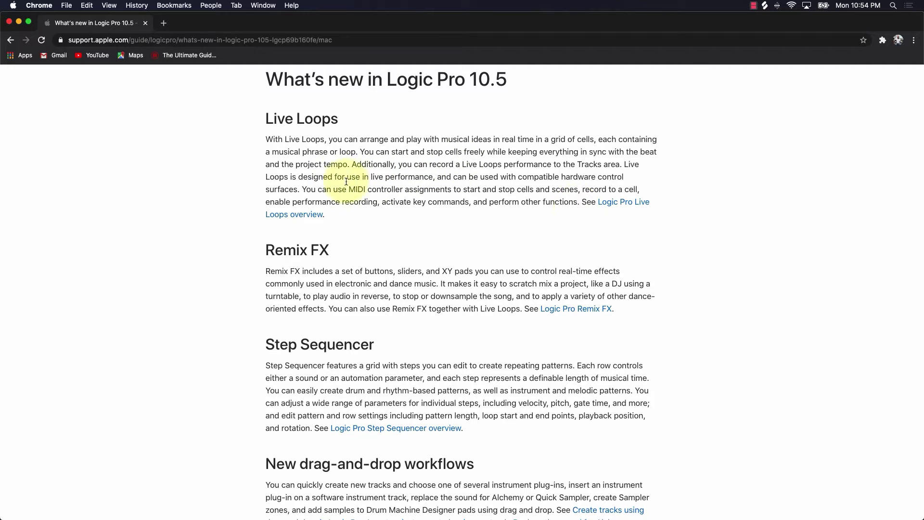
Step: Skim the Logic Pro 10.5 release notes, switch to the Logic Pro project and hide its All Files browser
scroll(259, 158, "down", 10)
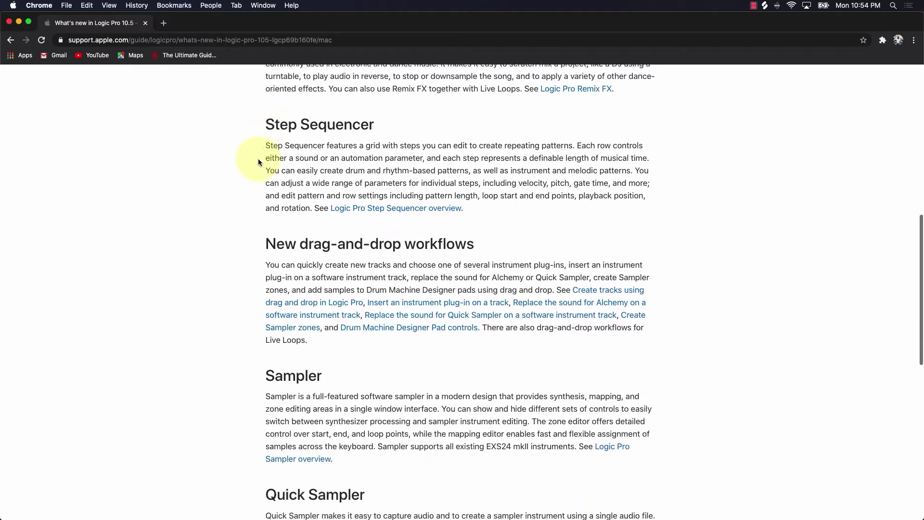
scroll(255, 162, "down", 3)
scroll(248, 160, "up", 10)
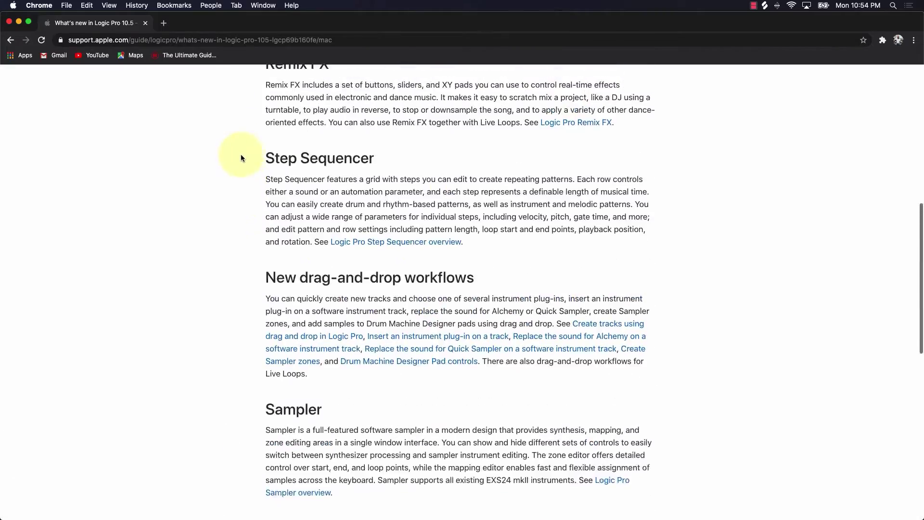
scroll(240, 158, "up", 3)
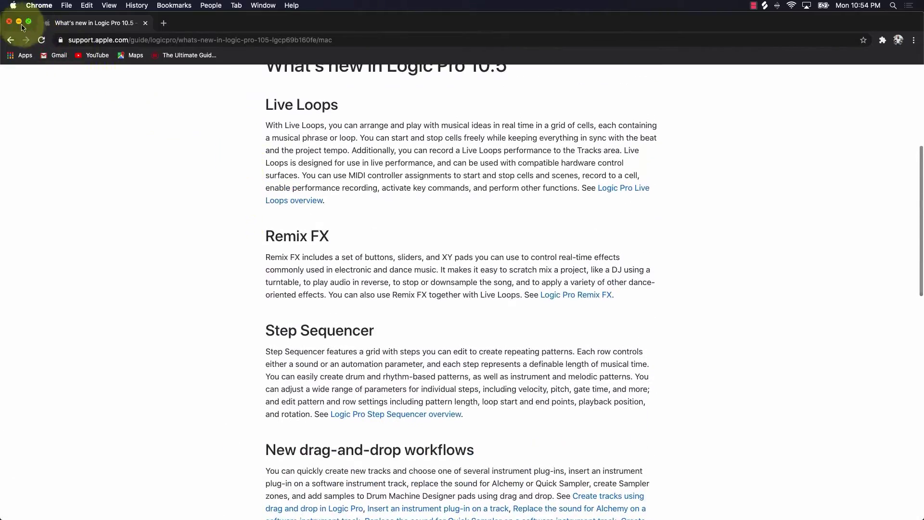
left_click(19, 22)
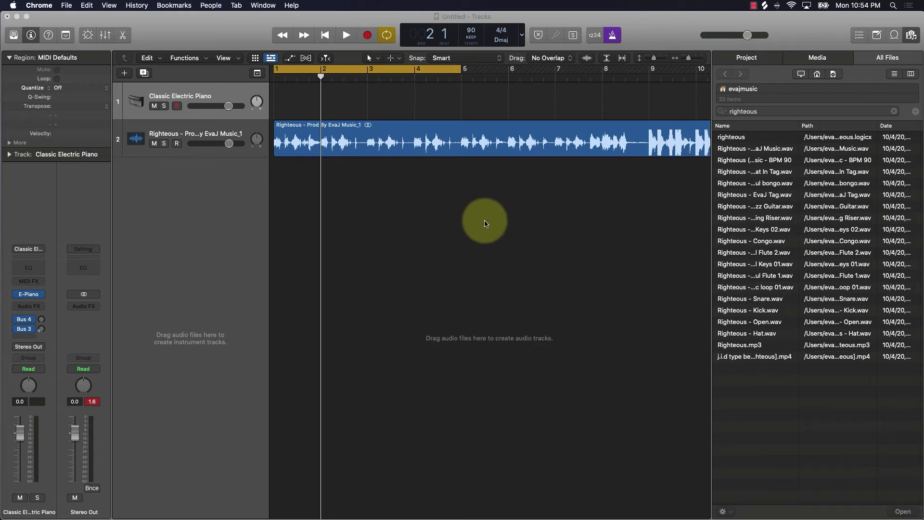
left_click(911, 35)
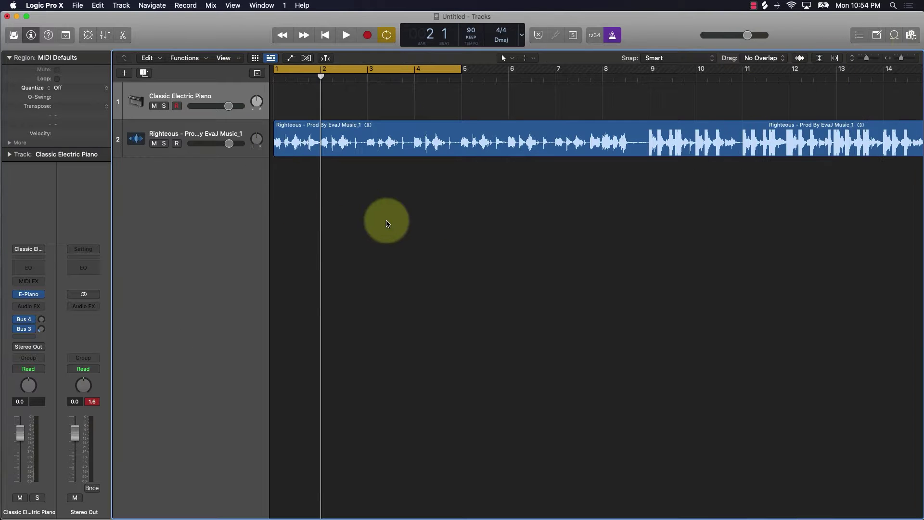
Step: Switch to Chrome and read the Live Loops section of the Logic Pro 10.5 release notes
mouse_move(380, 517)
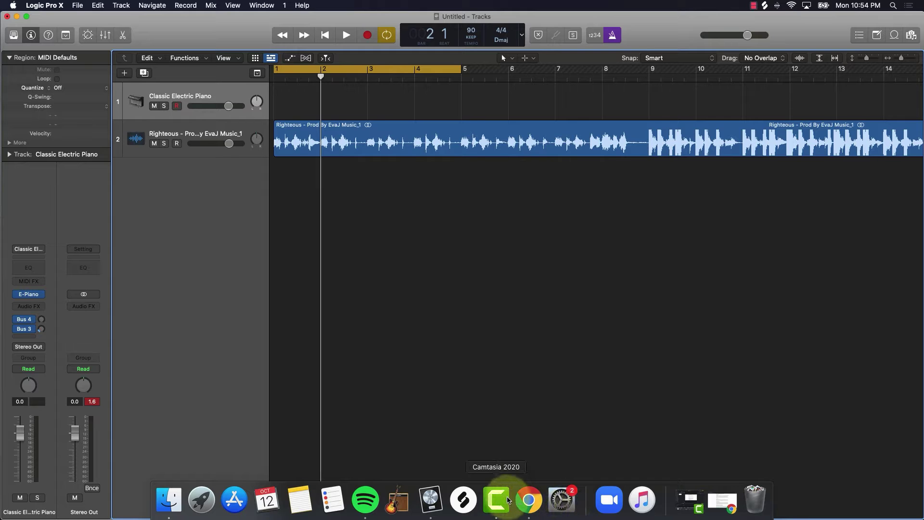
left_click(528, 499)
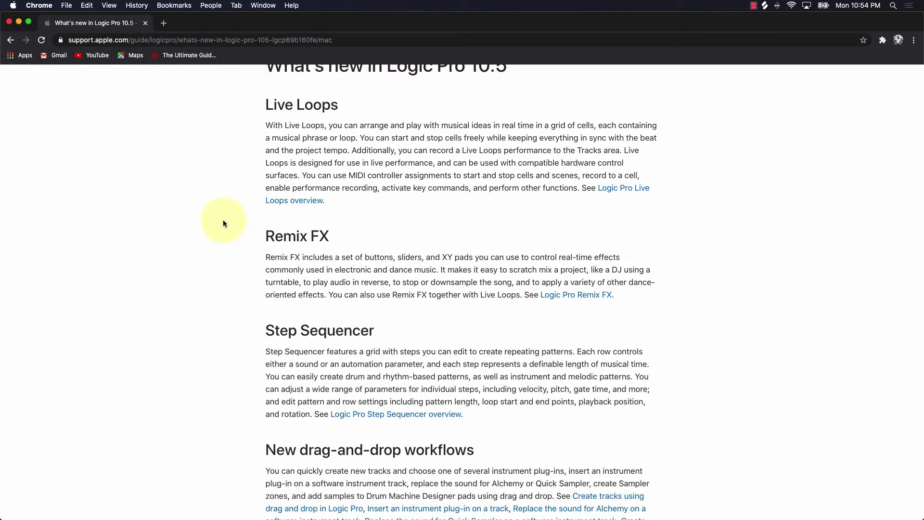
scroll(223, 223, "down", 2)
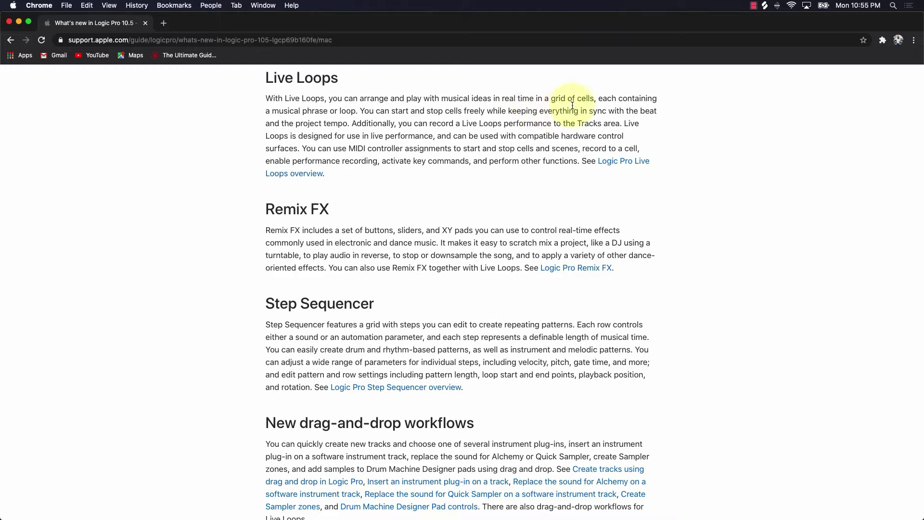
Step: Switch back to Logic Pro and mute the Righteous audio track
left_click(19, 23)
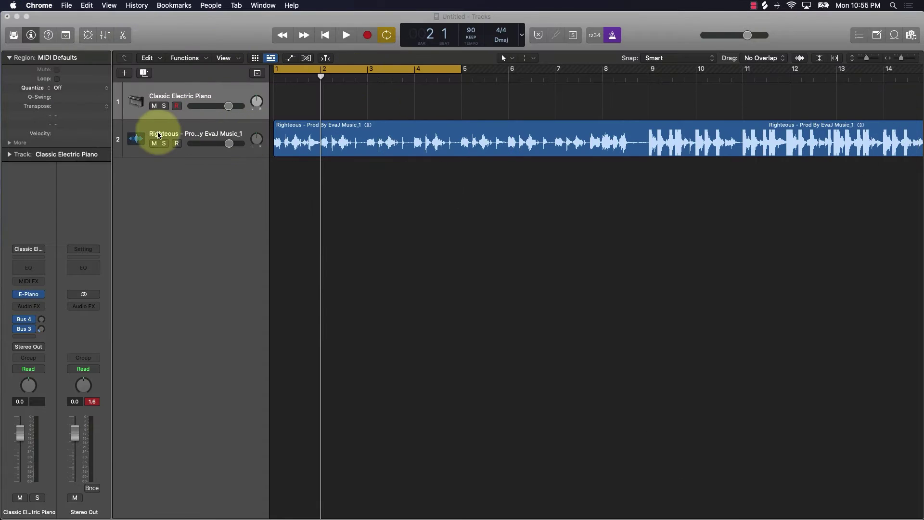
left_click(155, 143)
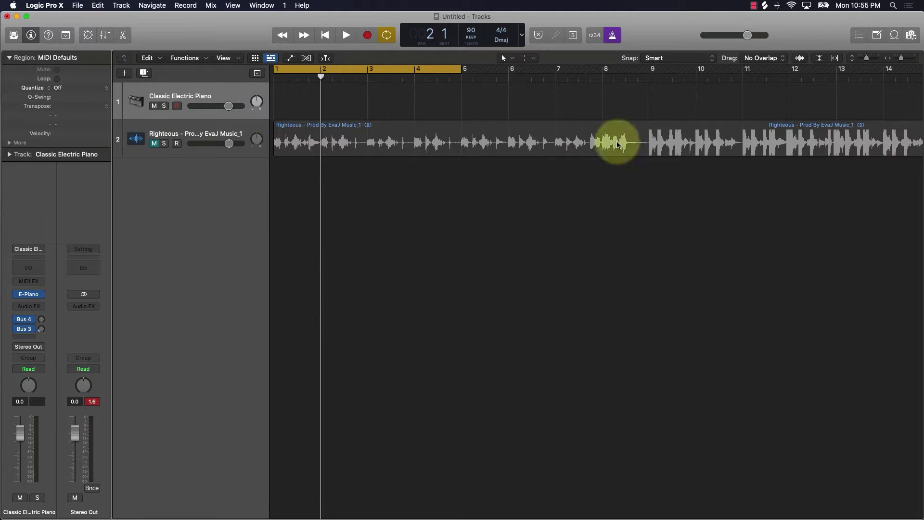
Step: Show the Loop Browser and filter the Apple Loops by the Electro House genre
left_click(894, 35)
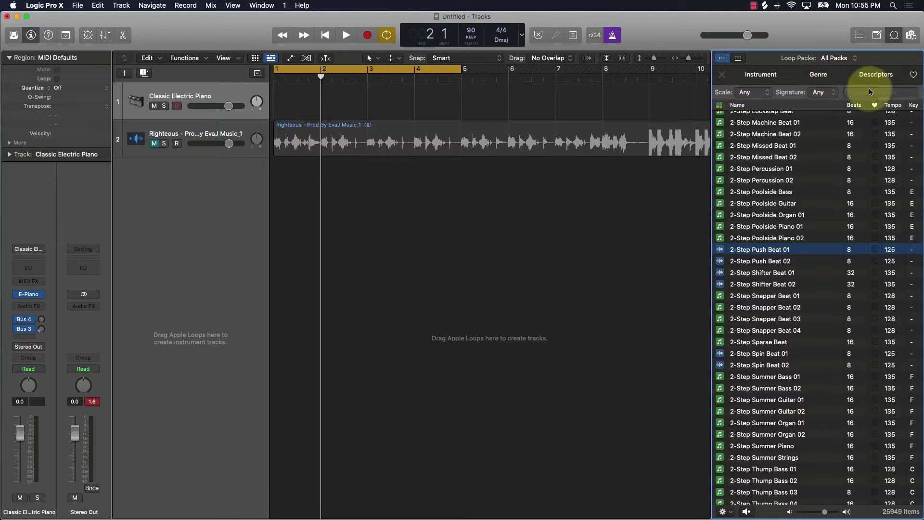
left_click(819, 75)
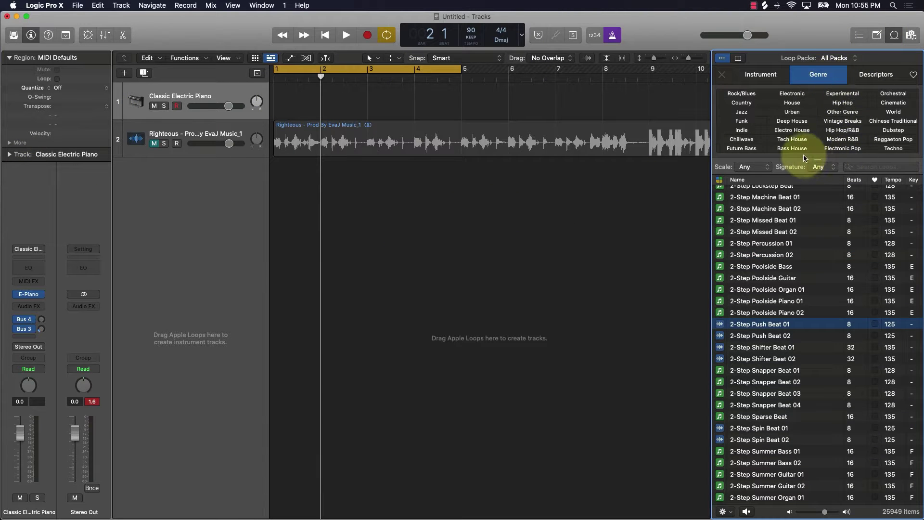
left_click(792, 131)
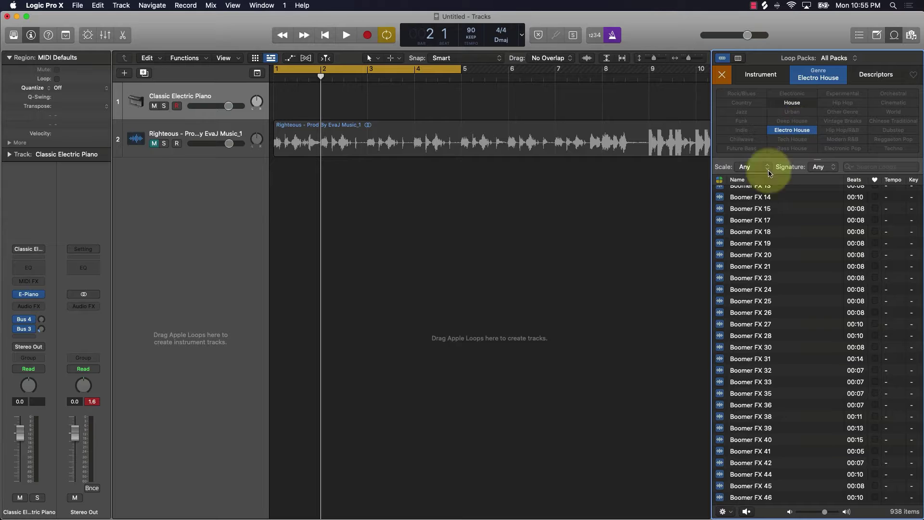
scroll(767, 244, "up", 5)
scroll(759, 246, "up", 4)
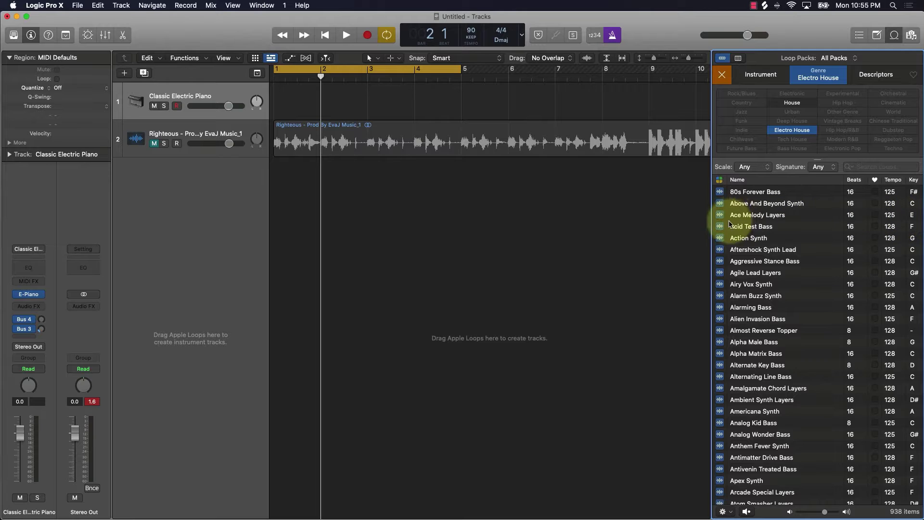
left_click_drag(738, 218, 832, 267)
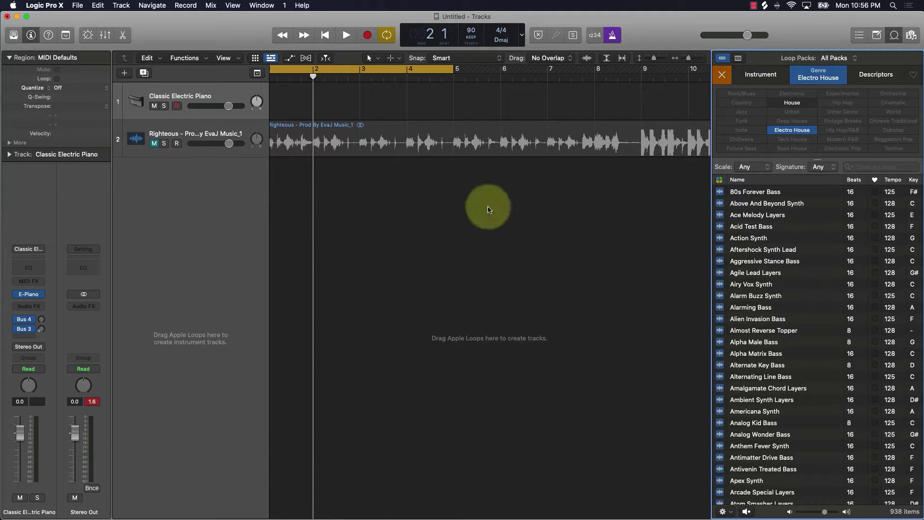
Step: Show the Live Loops grid and move the Righteous audio track above the Classic Electric Piano track
left_click(256, 60)
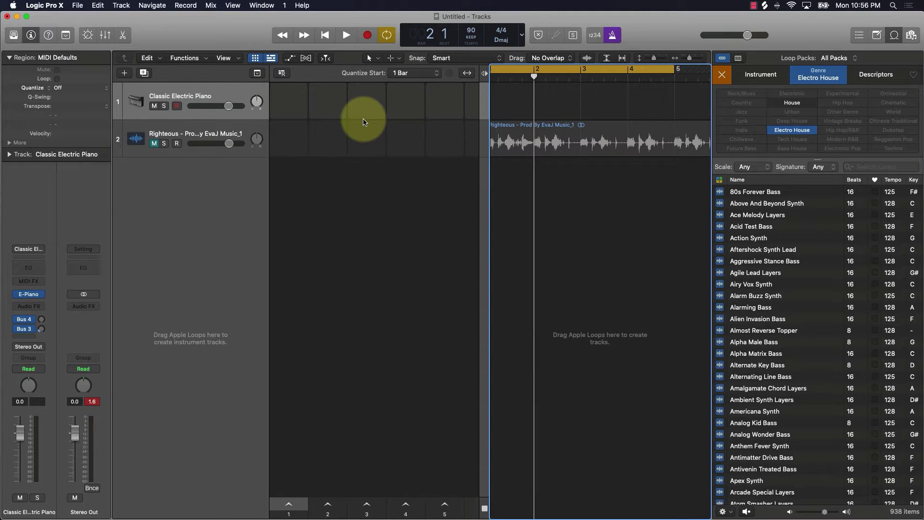
left_click_drag(207, 134, 209, 83)
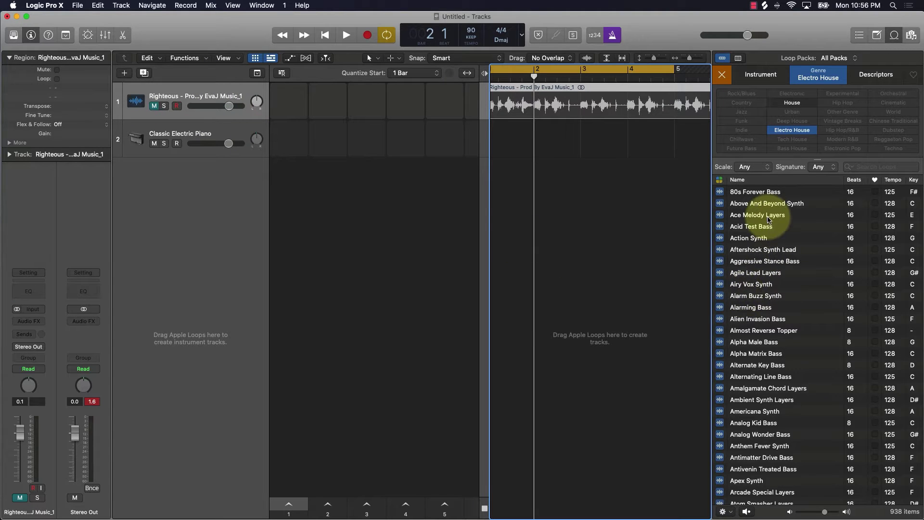
Step: Add the Ace Melody Layers loop to scene 1 on a new track and start its cell
left_click_drag(769, 218, 274, 207)
left_click(288, 183)
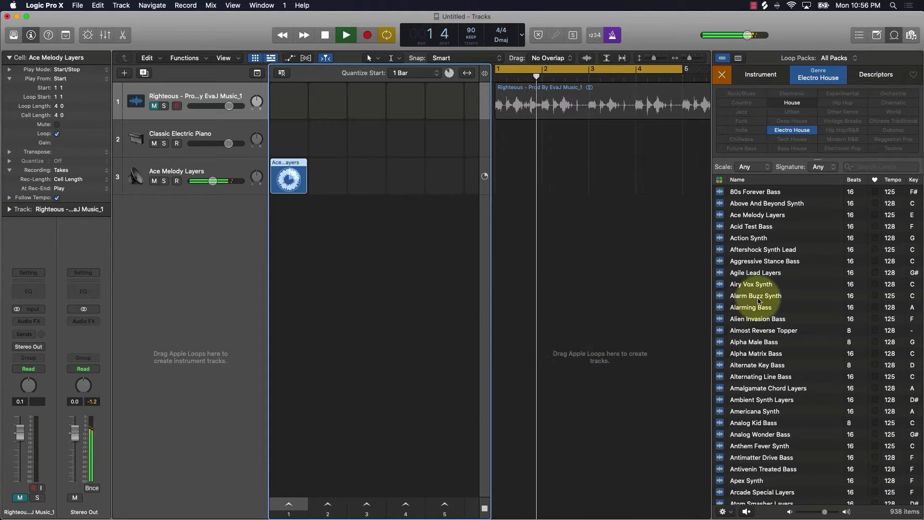
Step: Add the Basic Core Beat loop to scene 1 on a new track and start its cell
scroll(758, 318, "down", 8)
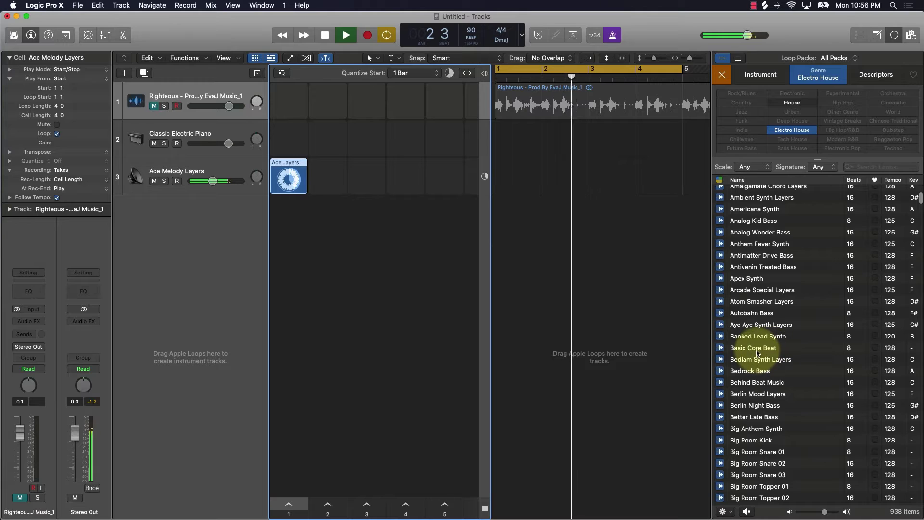
left_click_drag(760, 351, 284, 222)
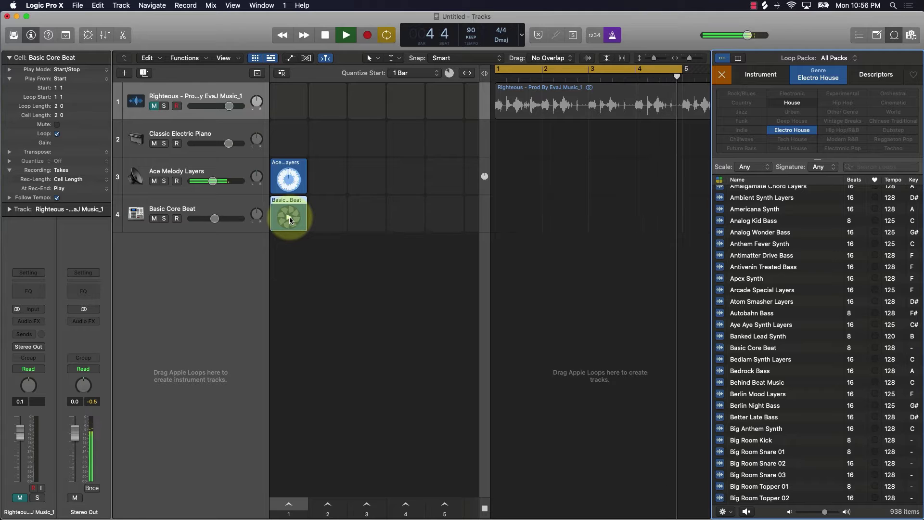
left_click(290, 219)
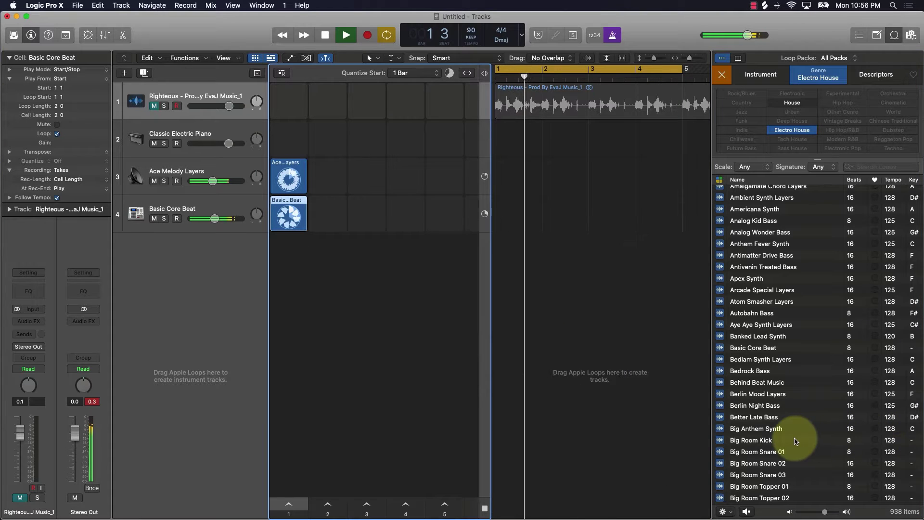
Step: Add the Big Room Snare 01 loop to scene 1 on a new track and start its cell
scroll(799, 437, "down", 3)
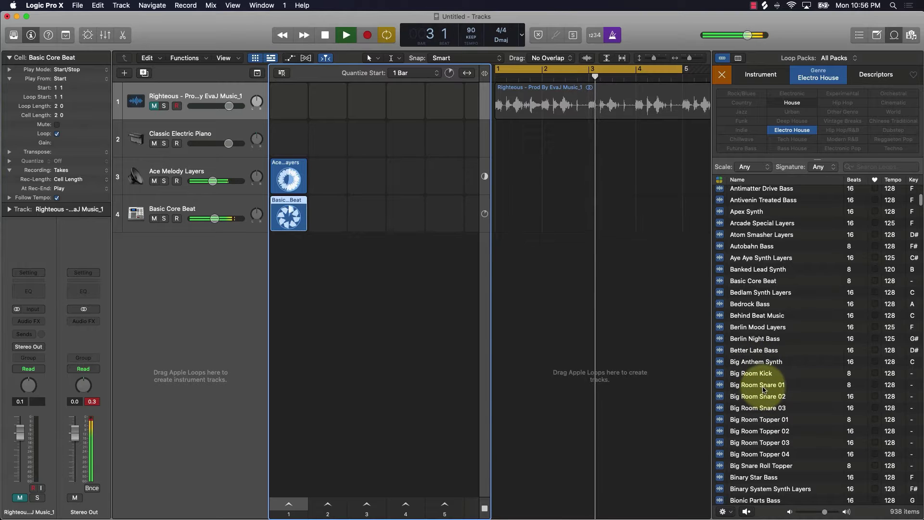
left_click_drag(758, 384, 284, 281)
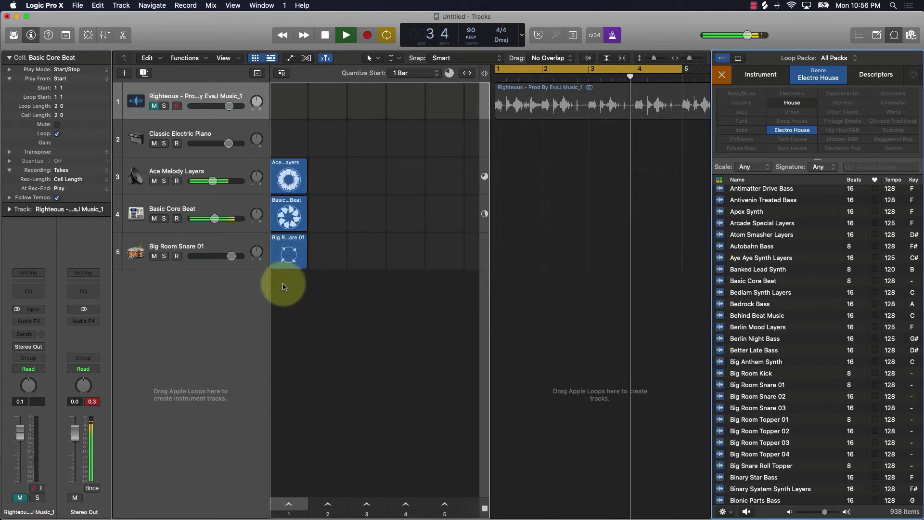
left_click(289, 257)
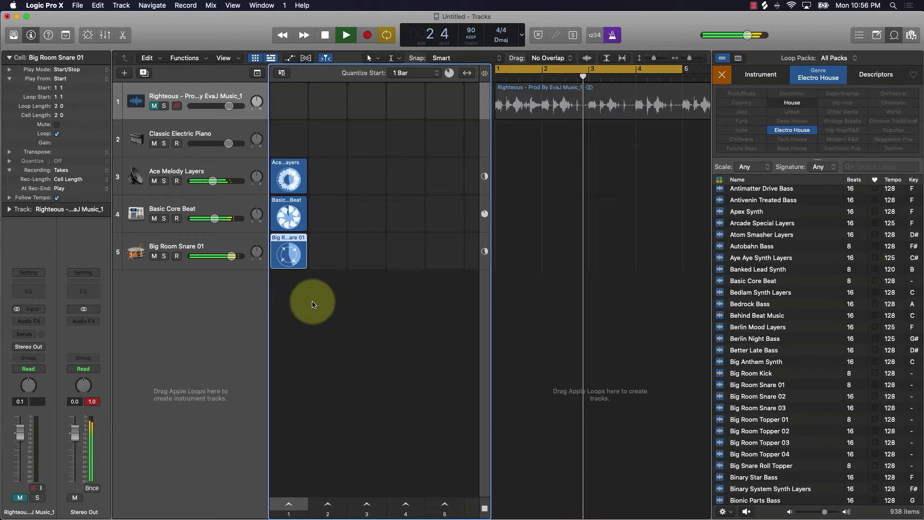
Step: Add the Big Room Topper 01 loop to scene 1 on a new track and start its cell
left_click(752, 422)
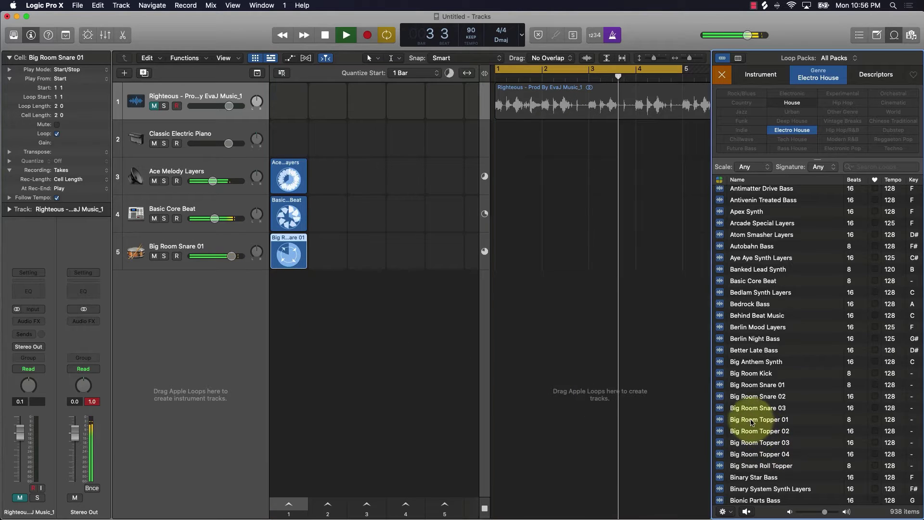
left_click_drag(752, 422, 295, 330)
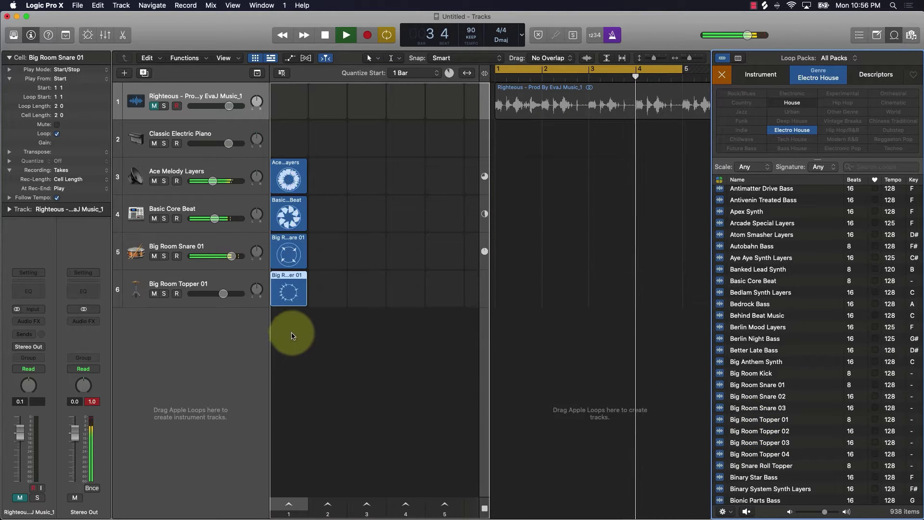
left_click(289, 294)
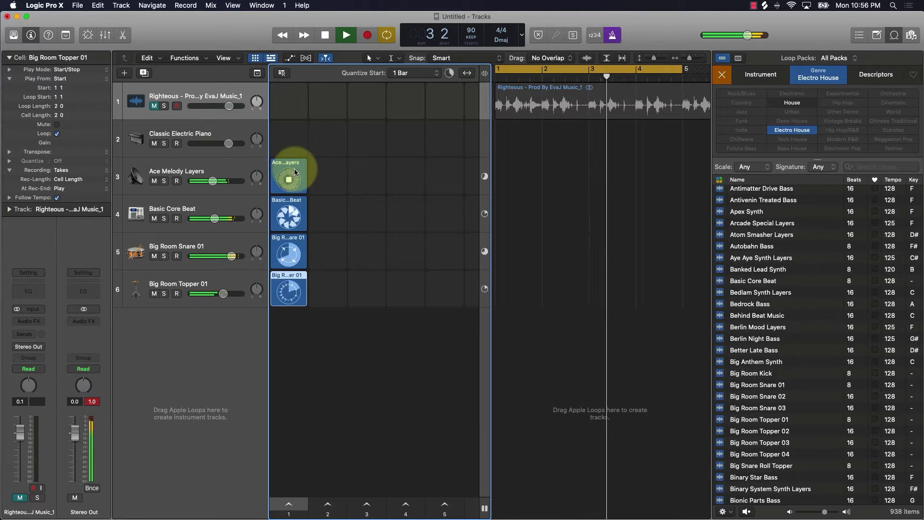
Step: Copy the Ace Melody Layers cell into scene 2 and play Binary System Synth Layers from a new track in scene 1
left_click_drag(294, 172, 325, 175)
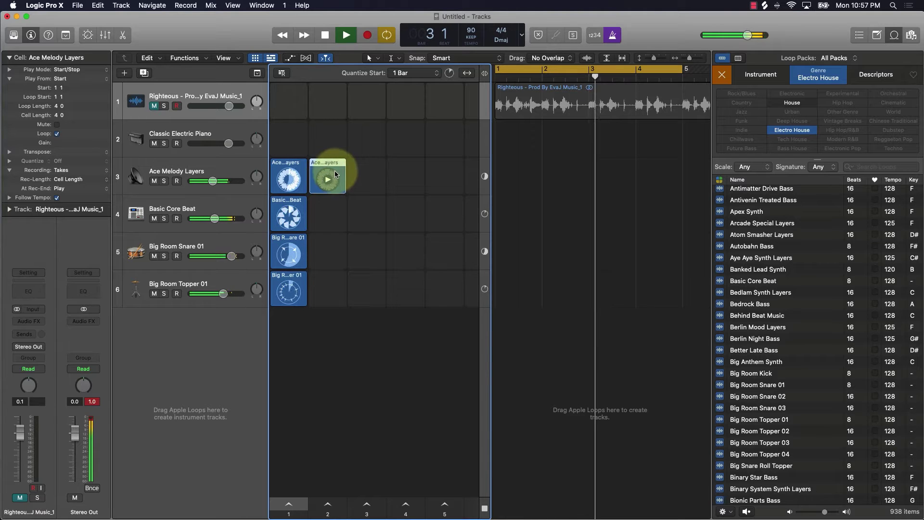
scroll(766, 446, "down", 5)
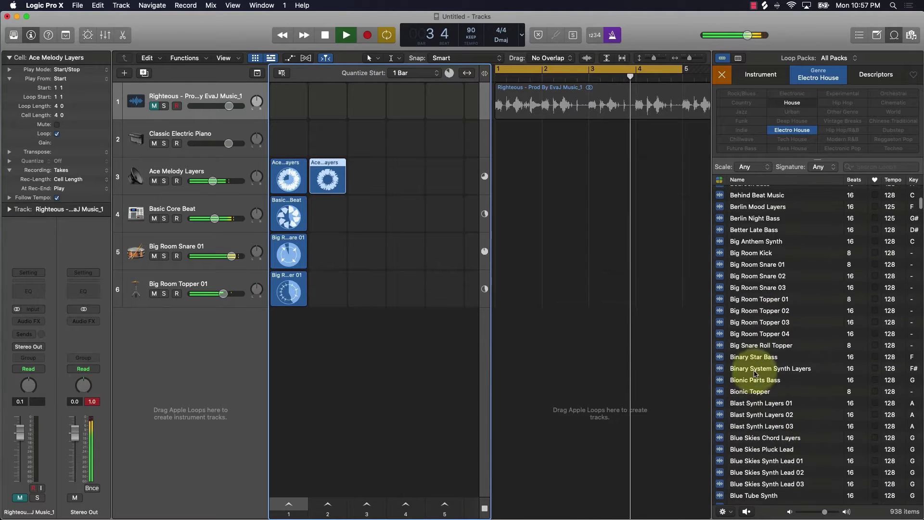
left_click_drag(745, 370, 288, 332)
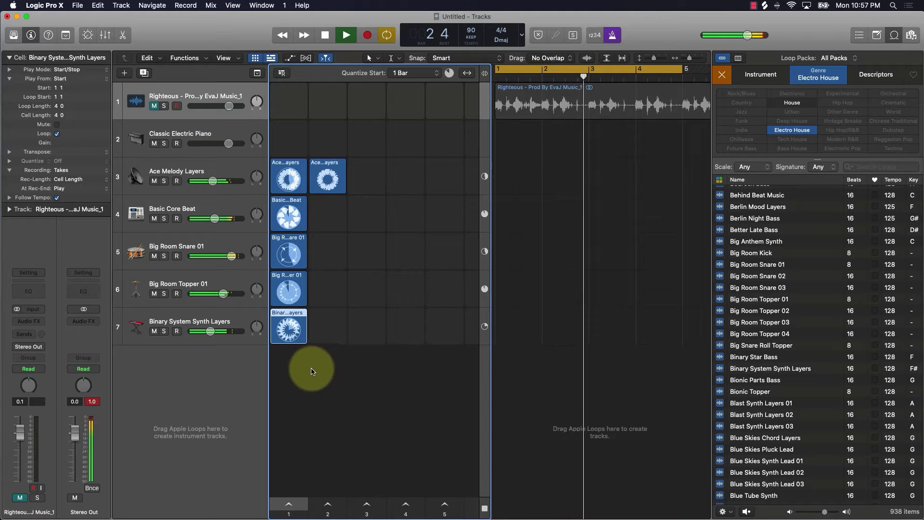
Step: Stop playback and delete the Classic Electric Piano track and the five loop tracks with their cells
key("space")
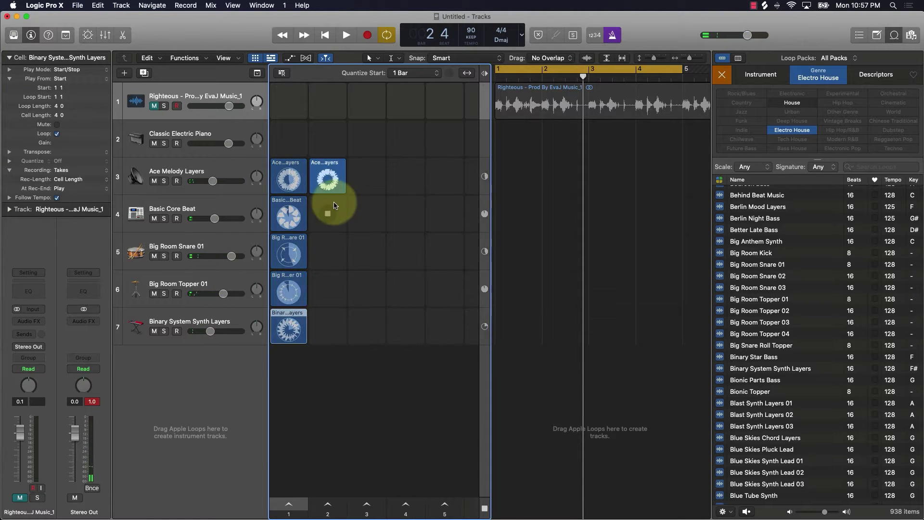
left_click(194, 129)
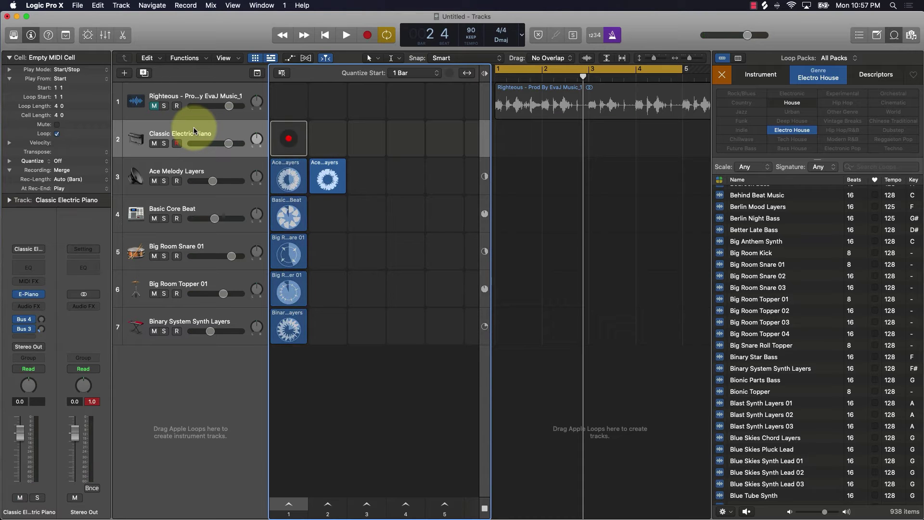
key("super+BackSpace")
key("super+BackSpace")
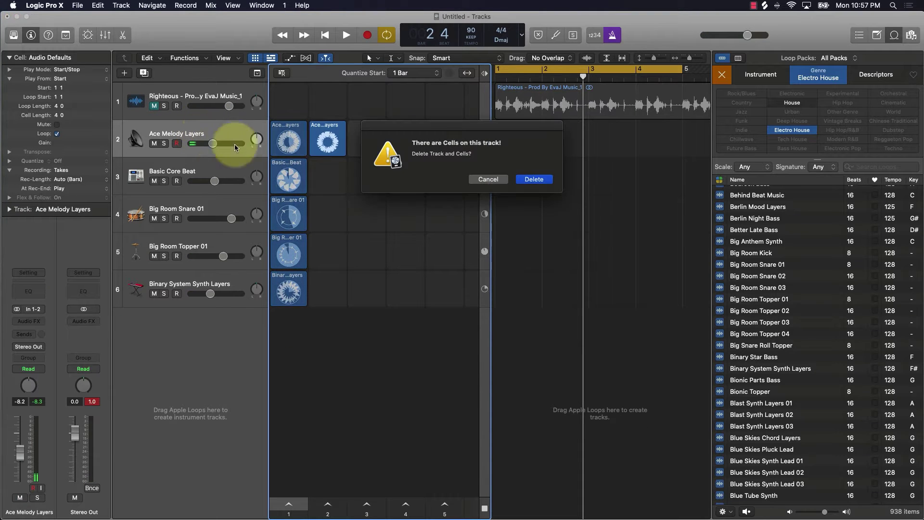
left_click(534, 180)
key("super+BackSpace")
left_click(537, 183)
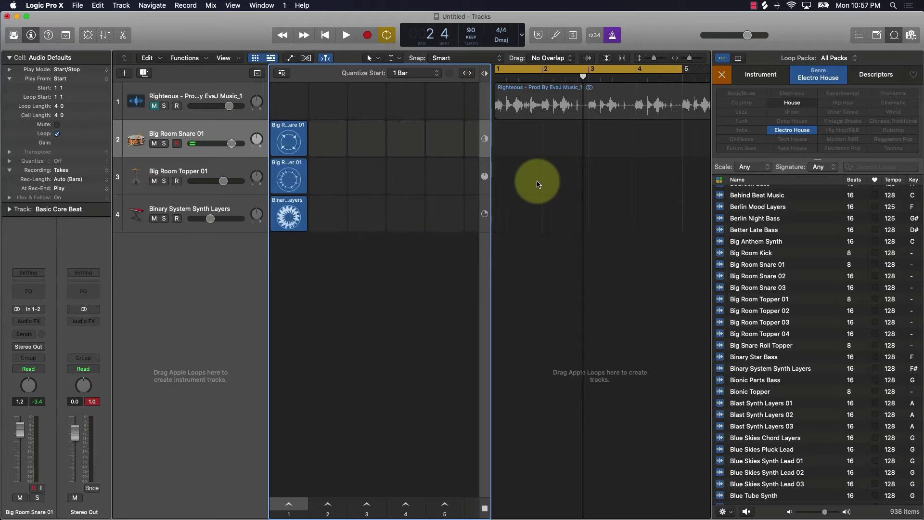
key("super+BackSpace")
left_click(538, 183)
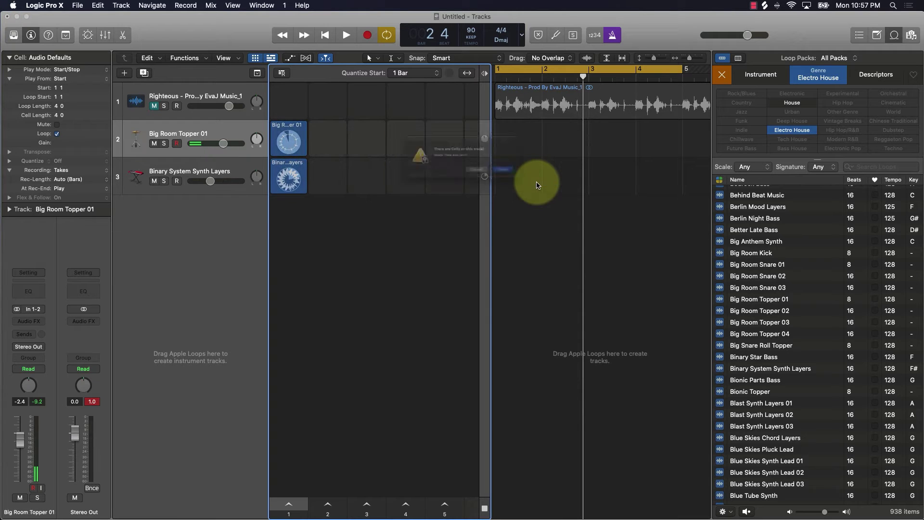
left_click(538, 183)
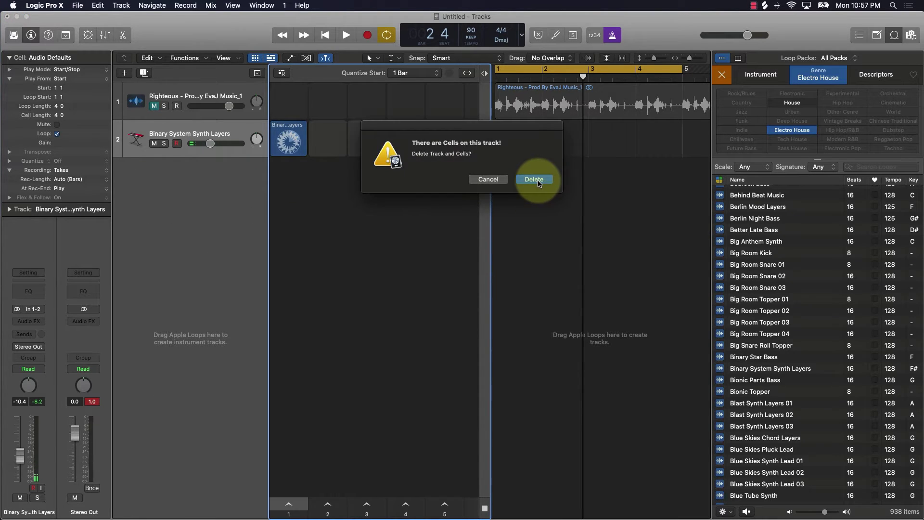
left_click(538, 184)
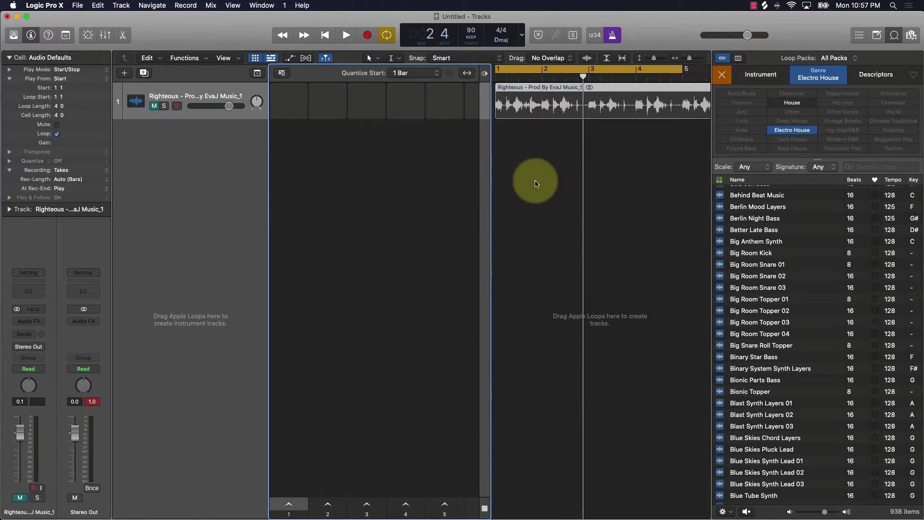
Step: Hide the Live Loops grid and the Loop Browser so only the Tracks area remains
left_click(257, 59)
left_click(469, 175)
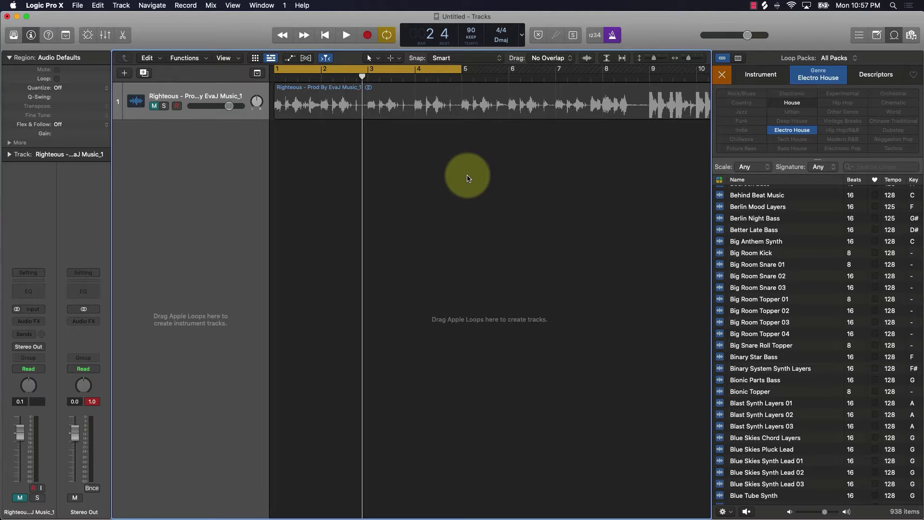
left_click(893, 35)
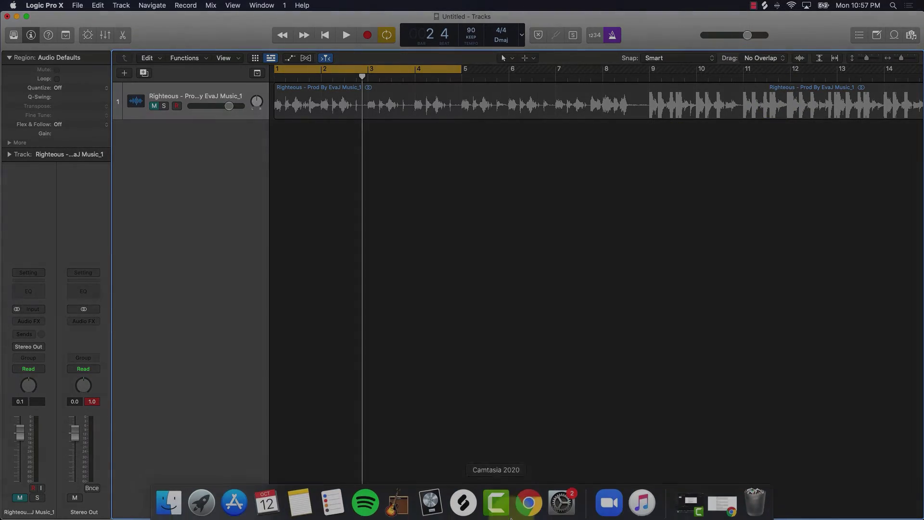
Step: Switch to Chrome to read the Remix FX section of the Logic Pro 10.5 What's New page, and minimize the browser
left_click(526, 500)
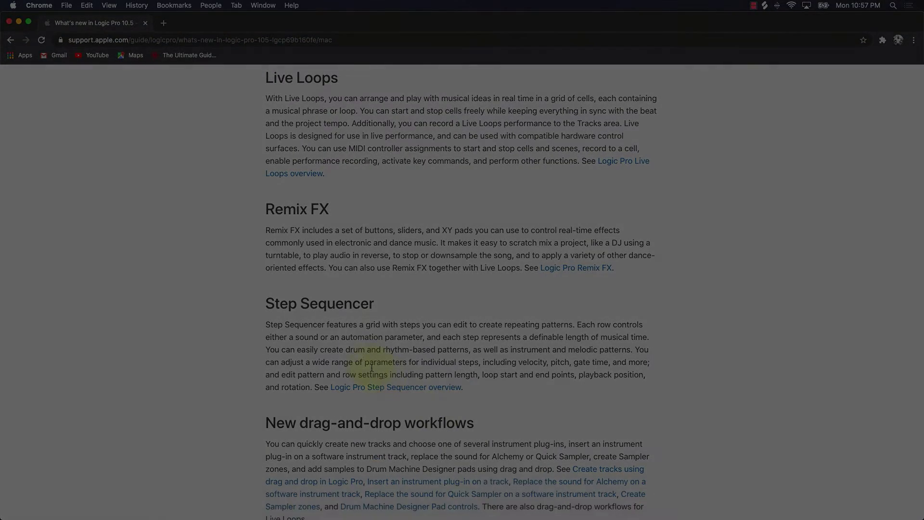
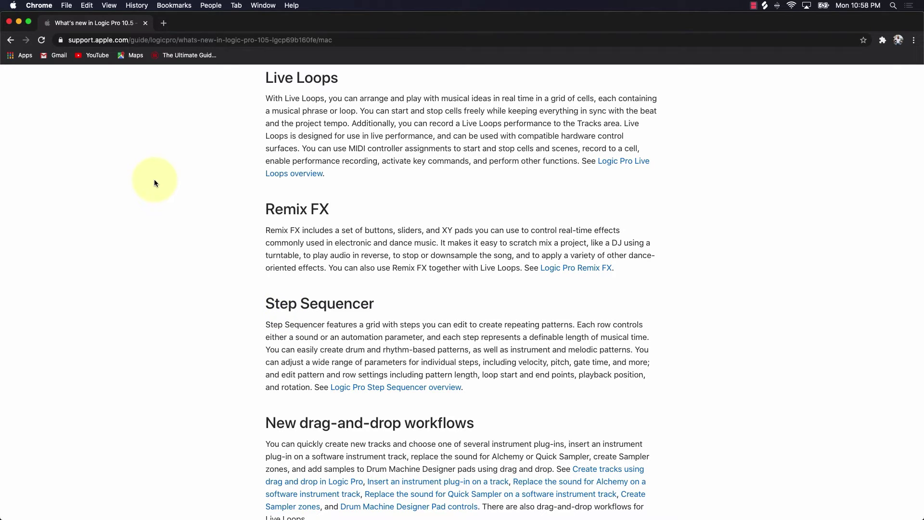
left_click(18, 24)
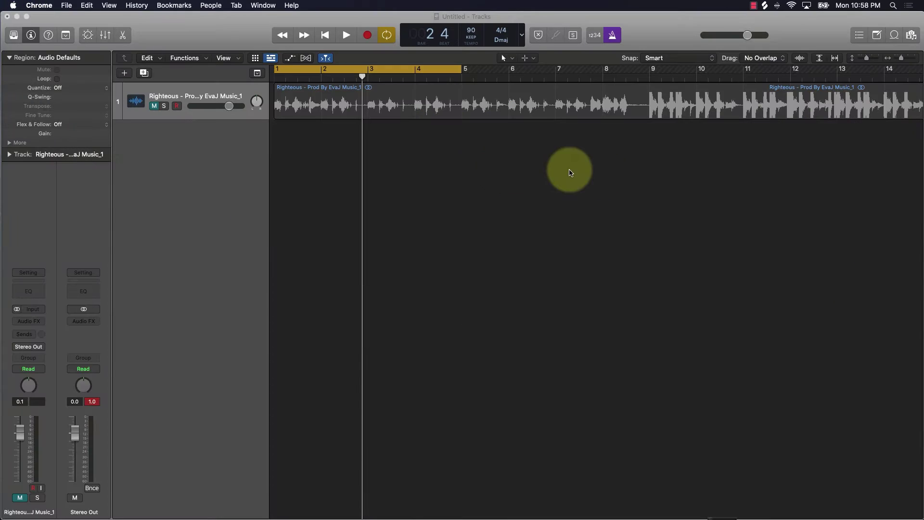
Step: Unmute the Righteous audio track, turn off cycle mode and return the playhead to the beginning
left_click(154, 105)
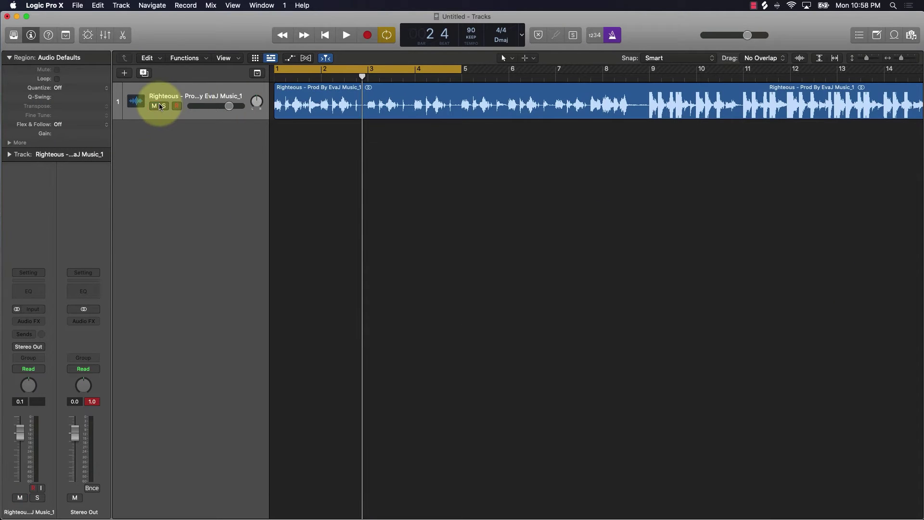
left_click(320, 68)
key("Return")
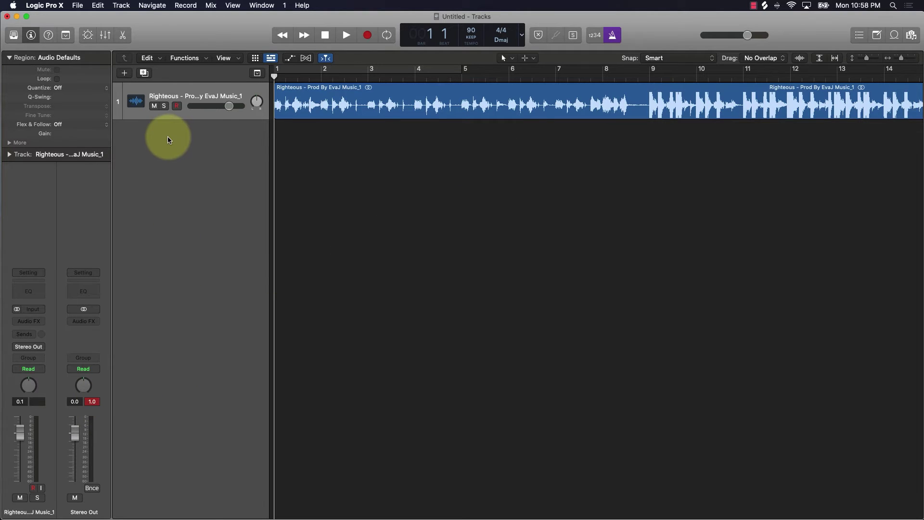
Step: Listen to the Righteous track from the beginning and from bar 9, and return the playhead to bar 1
key("space")
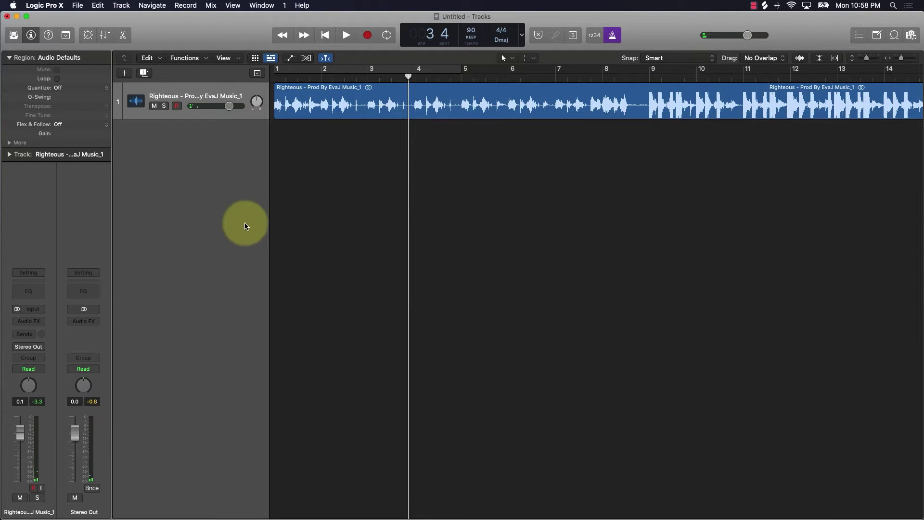
left_click(649, 76)
key("space")
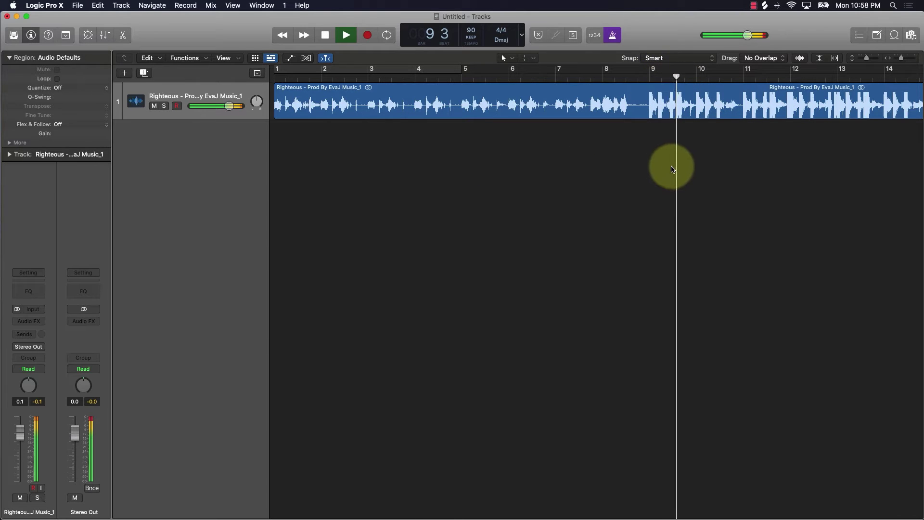
key("space")
key("Return")
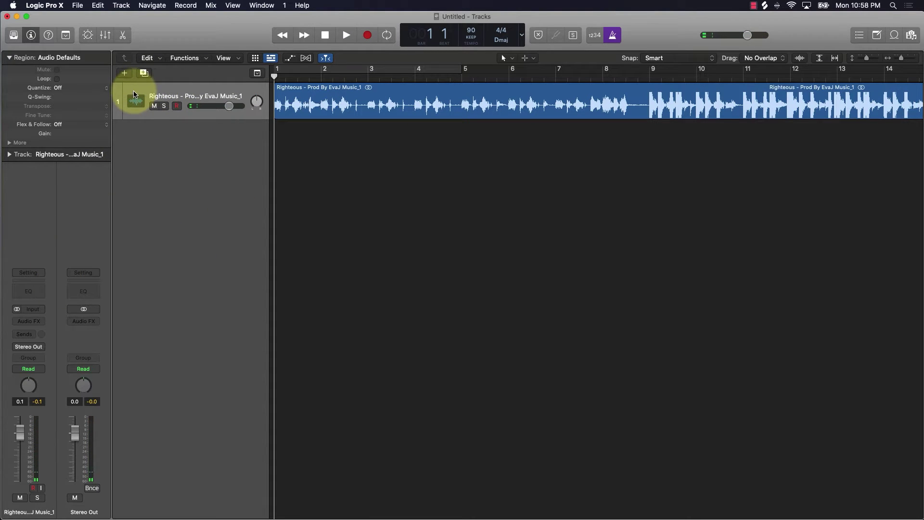
Step: Insert the stereo Remix FX multi-effect on the Righteous track and move its window clear of the waveform
left_click(43, 327)
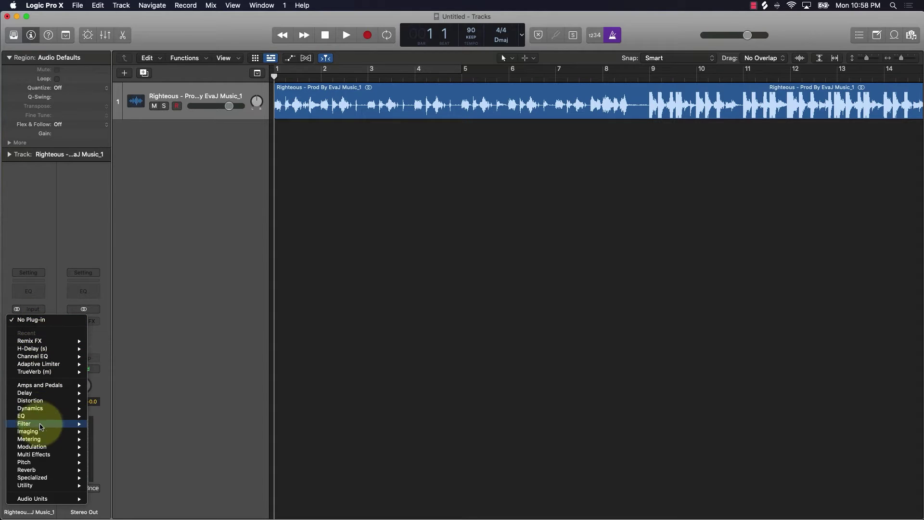
mouse_move(34, 456)
mouse_move(117, 454)
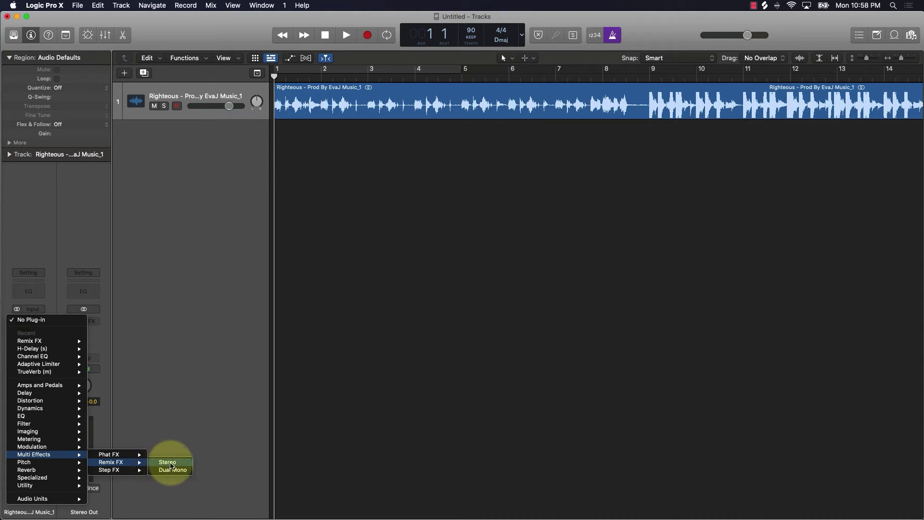
left_click(170, 463)
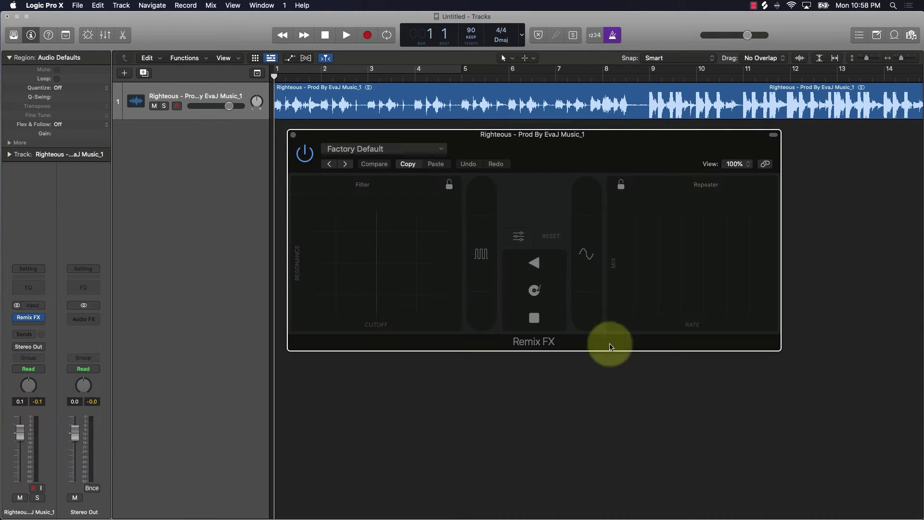
left_click_drag(585, 159, 583, 214)
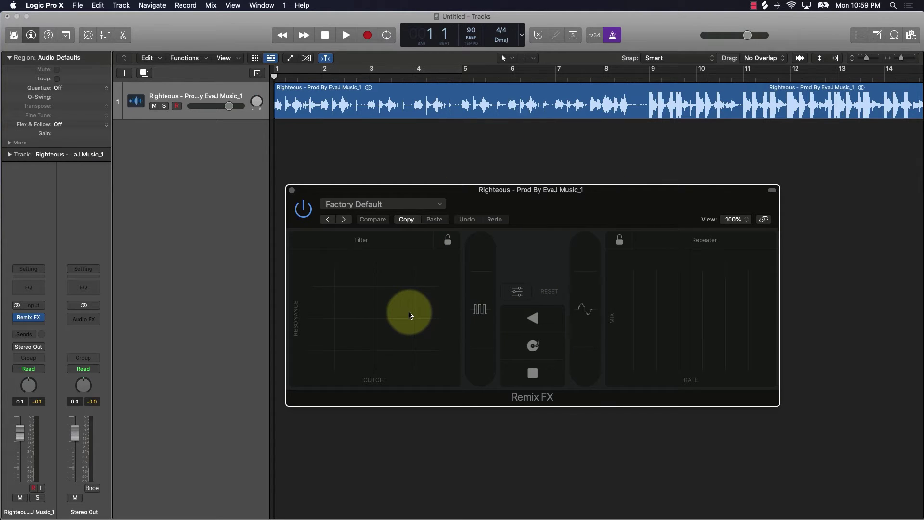
Step: Play the track while sweeping the Remix FX Filter pad toward low cutoff and resonance, and trigger the tape stop effect
key("space")
left_click(376, 318)
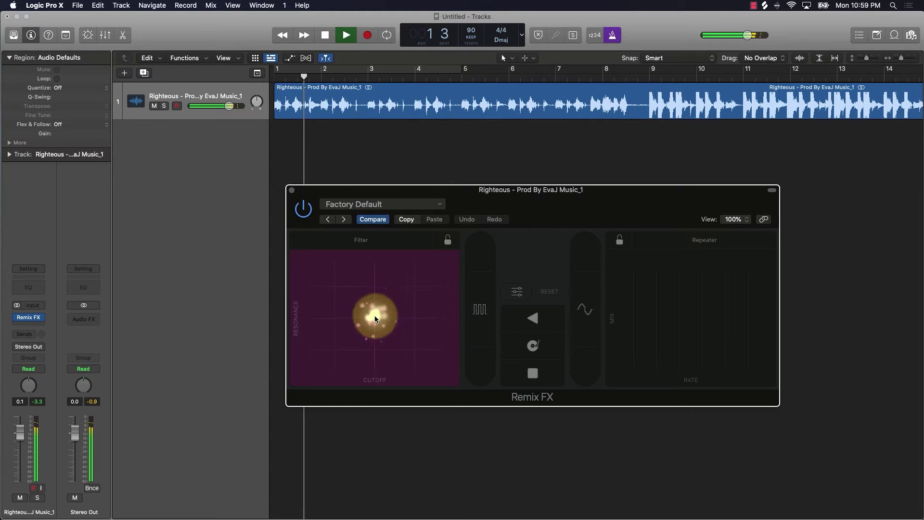
left_click_drag(375, 319, 315, 362)
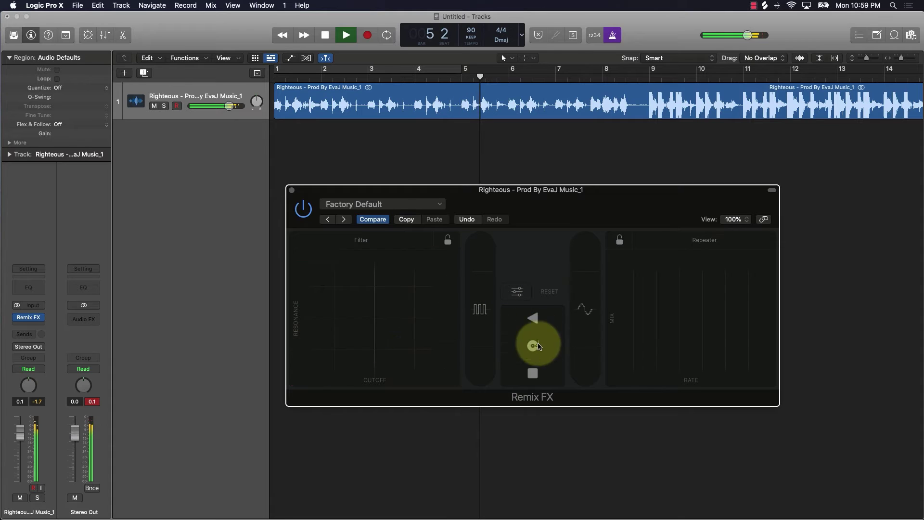
mouse_move(553, 375)
left_mouse_down()
mouse_move(545, 374)
mouse_move(557, 355)
mouse_move(577, 352)
mouse_move(551, 378)
left_mouse_up()
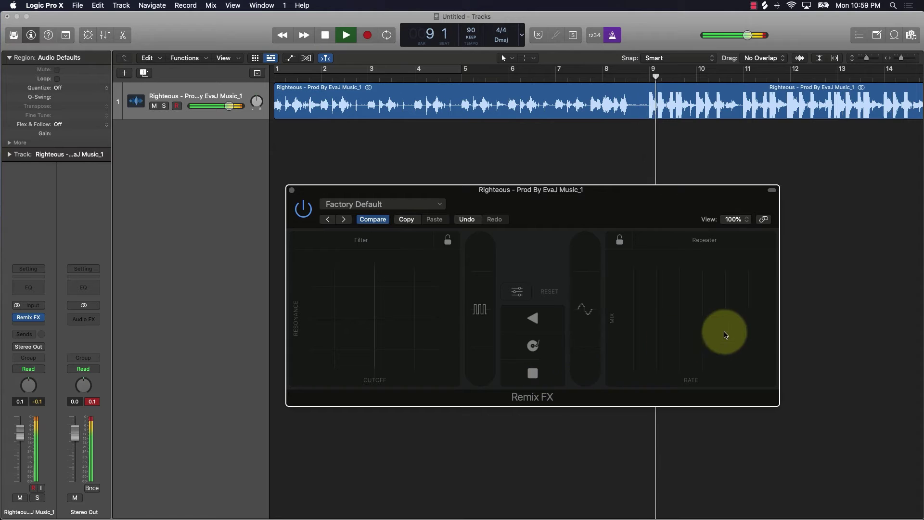
Step: Perform the Remix FX Repeater effect at several rates while the track plays
left_click_drag(736, 331, 734, 328)
left_click_drag(670, 314, 650, 318)
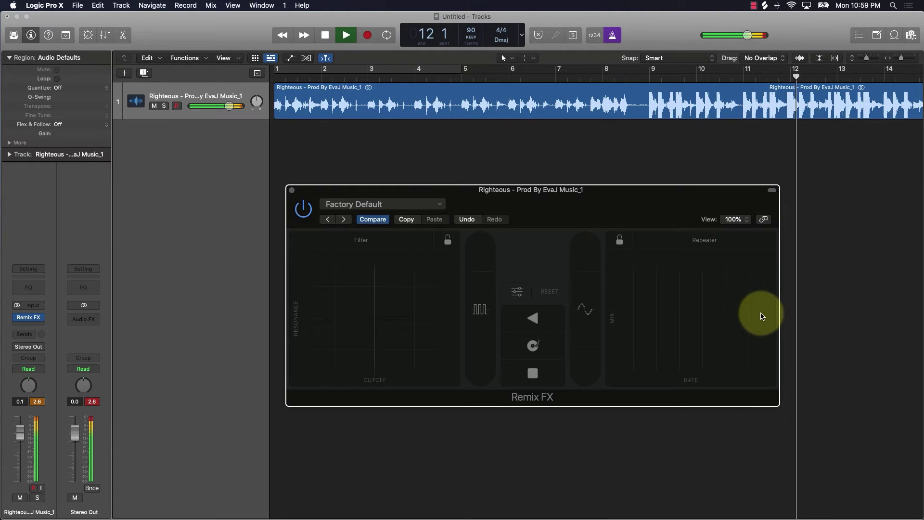
left_click_drag(761, 316, 760, 313)
Step: Try the Remix FX reverse and downsampler effects on the playing track, and stop playback
left_click_drag(516, 322, 512, 224)
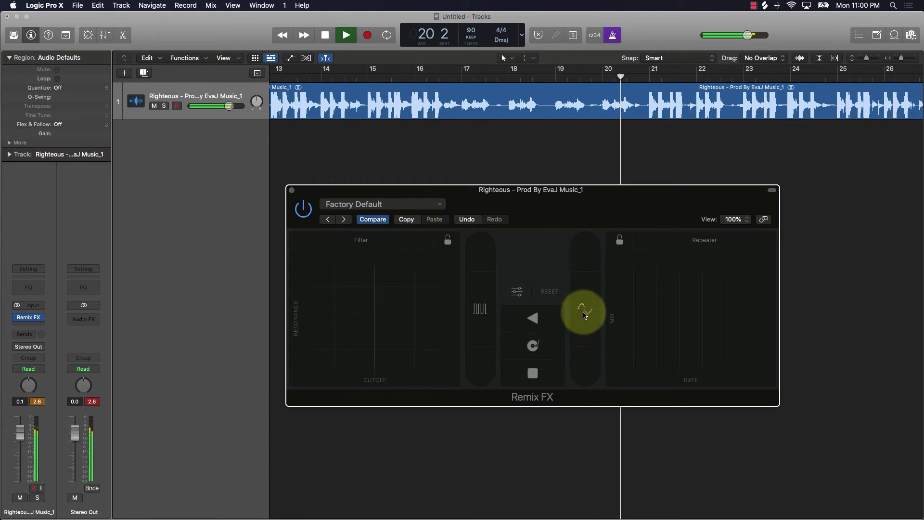
mouse_move(584, 313)
left_mouse_down()
mouse_move(583, 364)
mouse_move(586, 243)
mouse_move(582, 308)
left_mouse_up()
key("space")
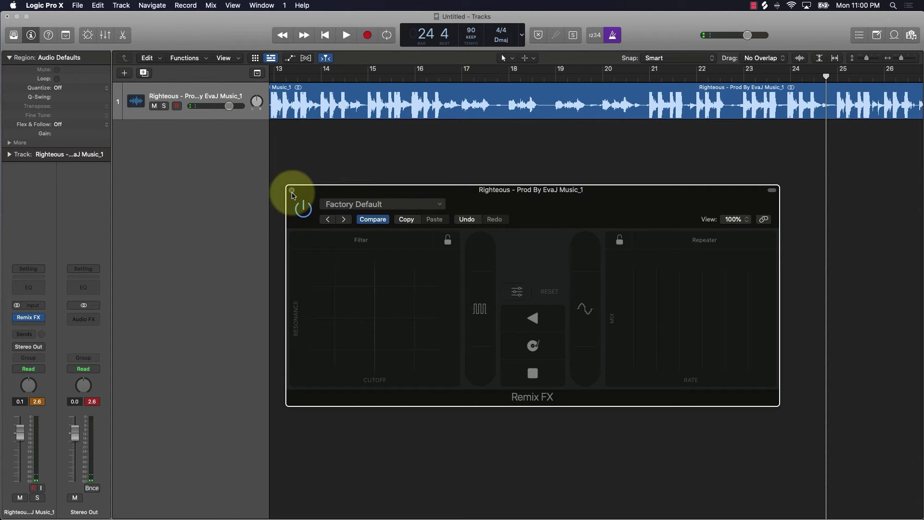
Step: Reset the Stereo Out peak level display and close the Remix FX window
left_click(91, 401)
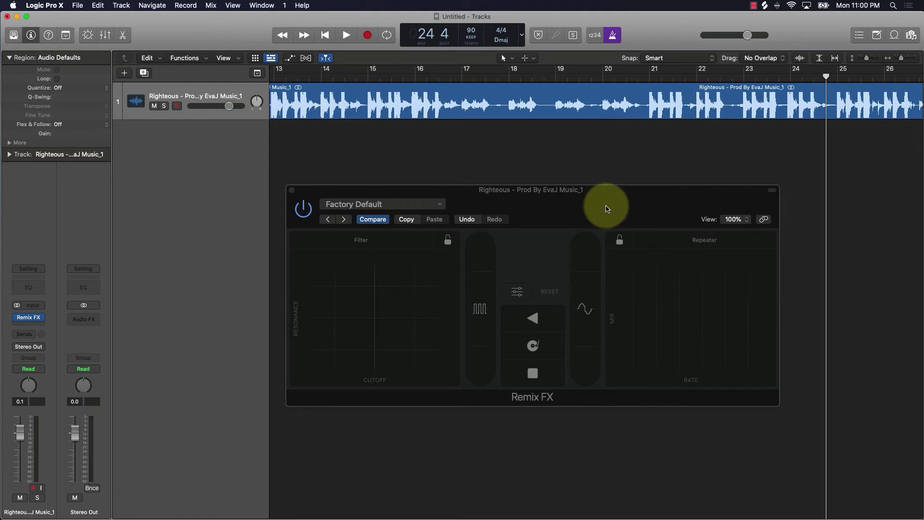
left_click_drag(601, 212, 595, 178)
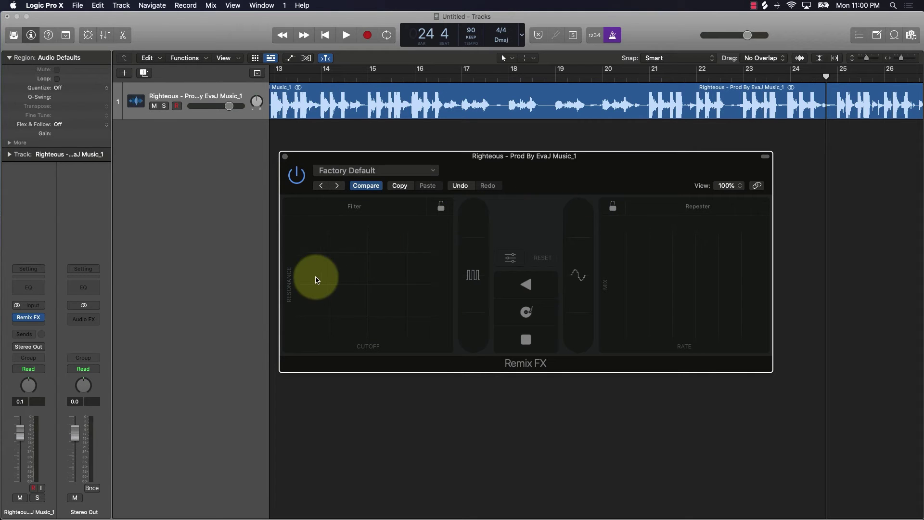
left_click(285, 157)
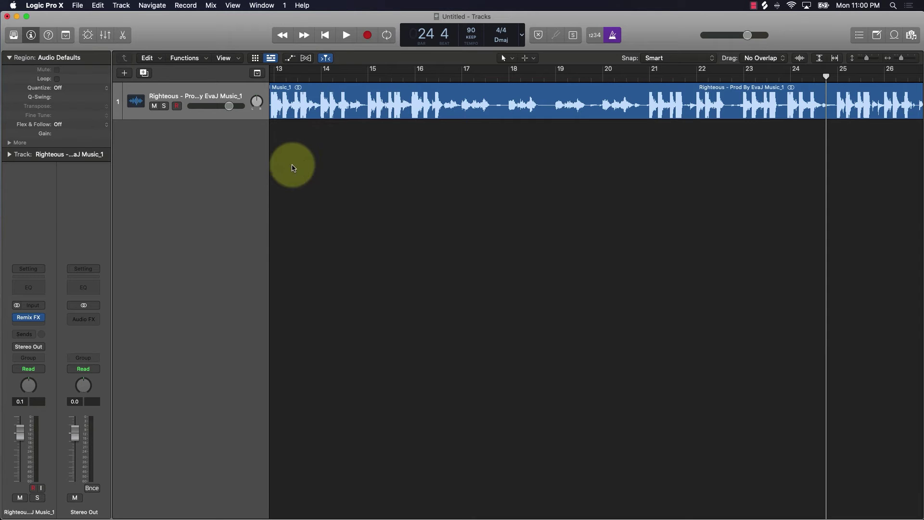
Step: Switch to Chrome to read the Step Sequencer section of the What's New page, and minimize the browser
left_click(532, 510)
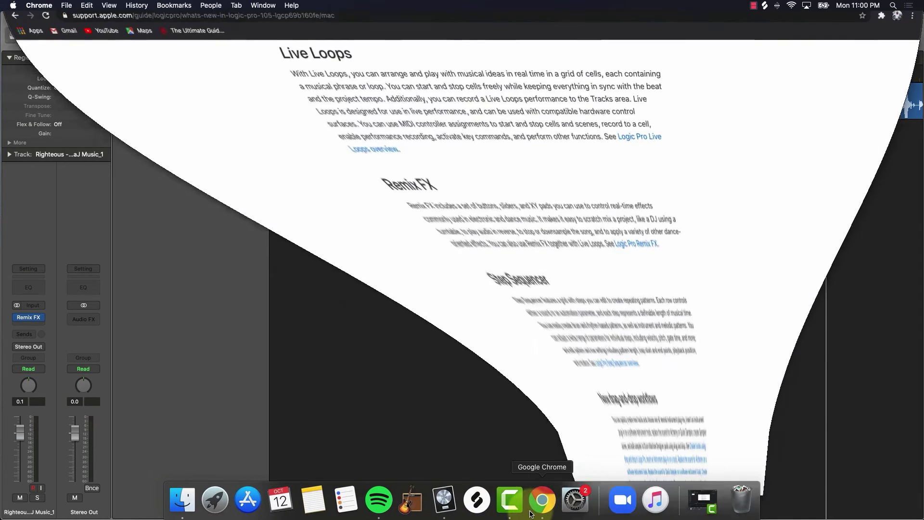
scroll(220, 314, "down", 3)
scroll(220, 318, "down", 3)
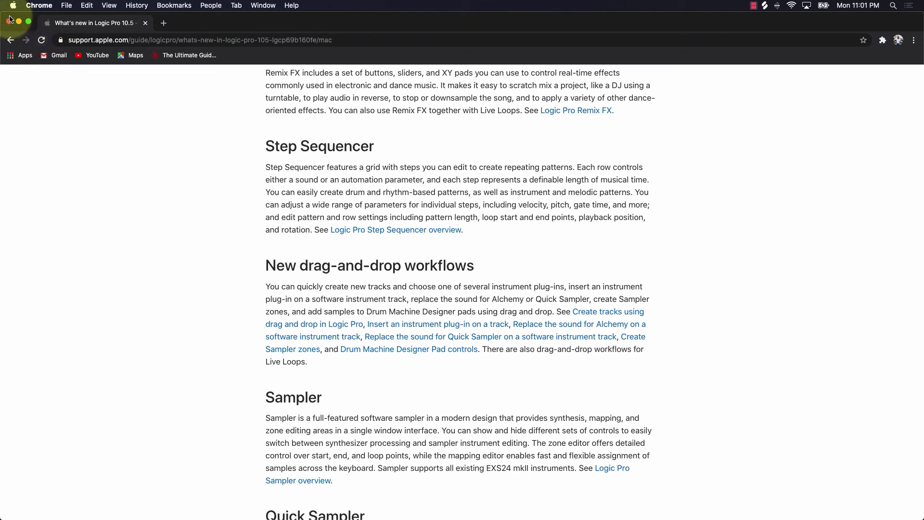
left_click(19, 22)
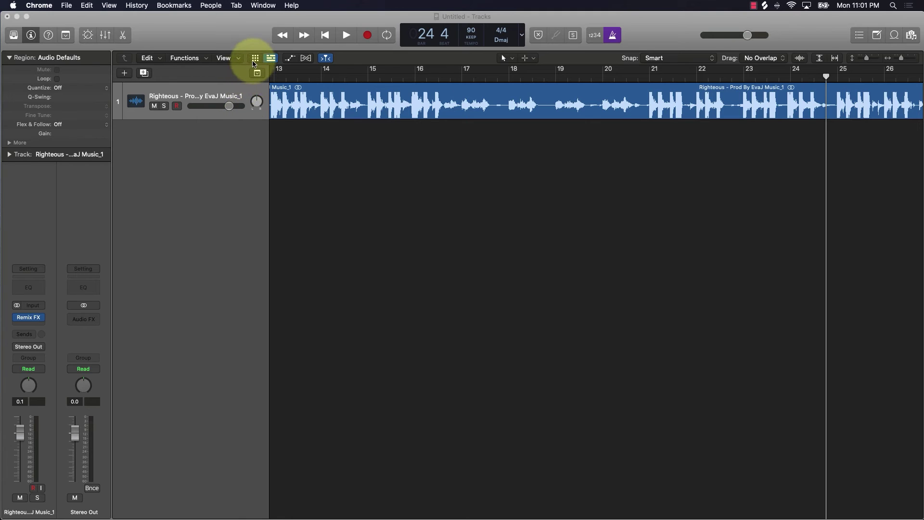
Step: Open the editor area and create one software instrument track that uses the stereo Alchemy instrument
left_click(126, 35)
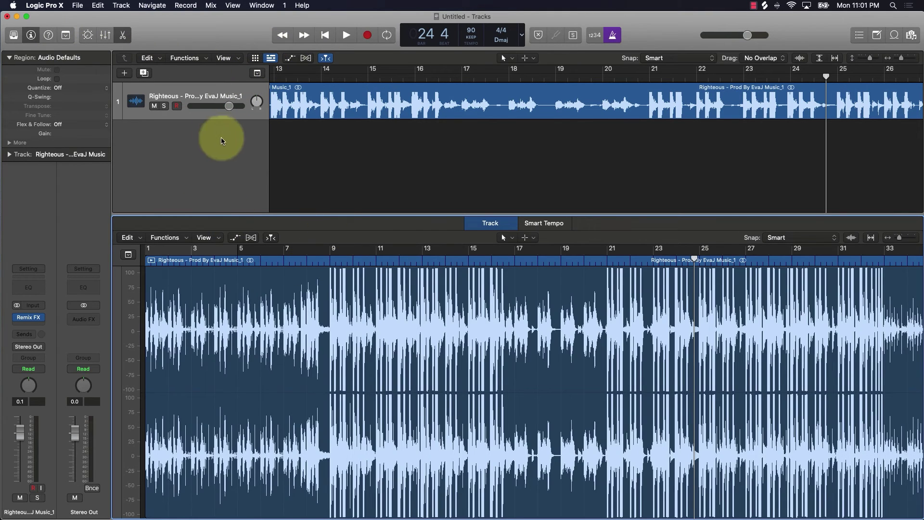
left_click(124, 72)
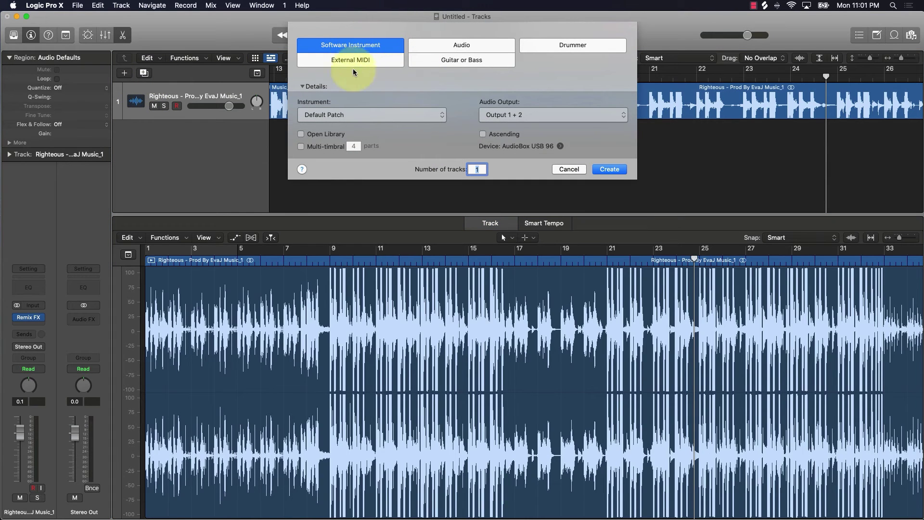
left_click(371, 115)
mouse_move(390, 130)
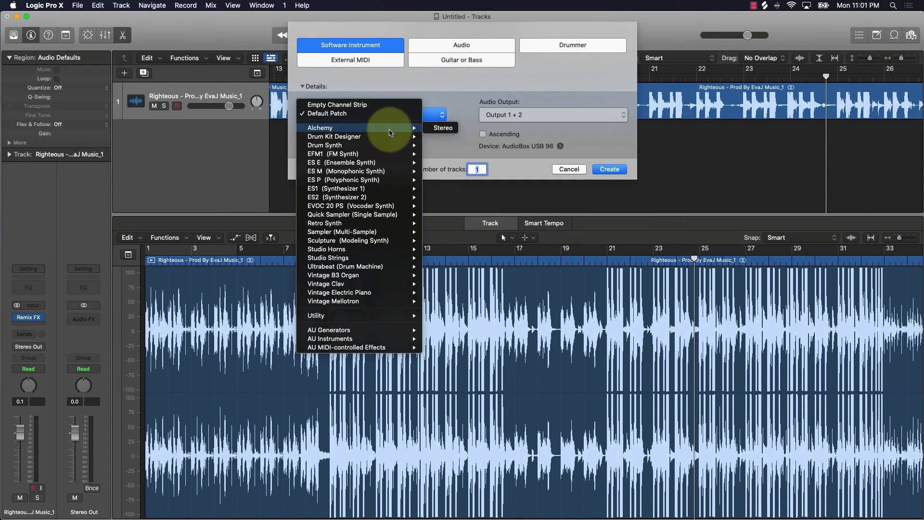
left_click(442, 127)
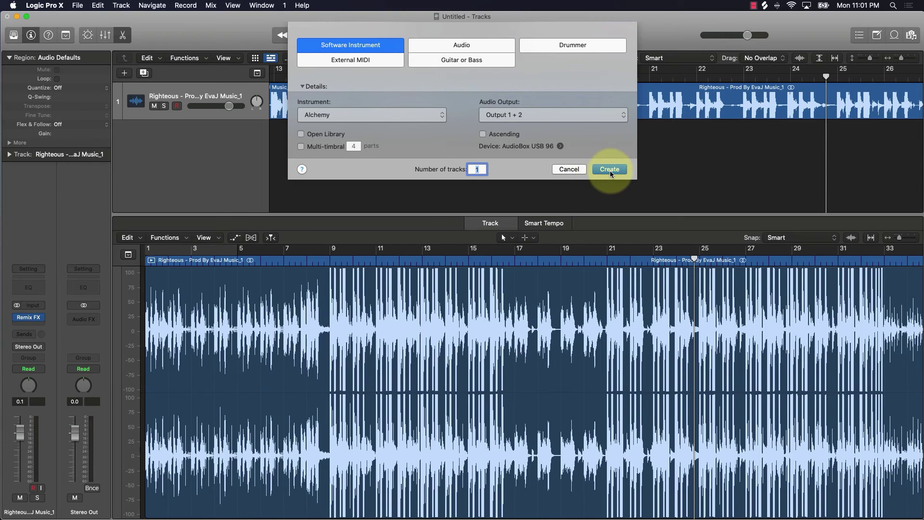
left_click(609, 170)
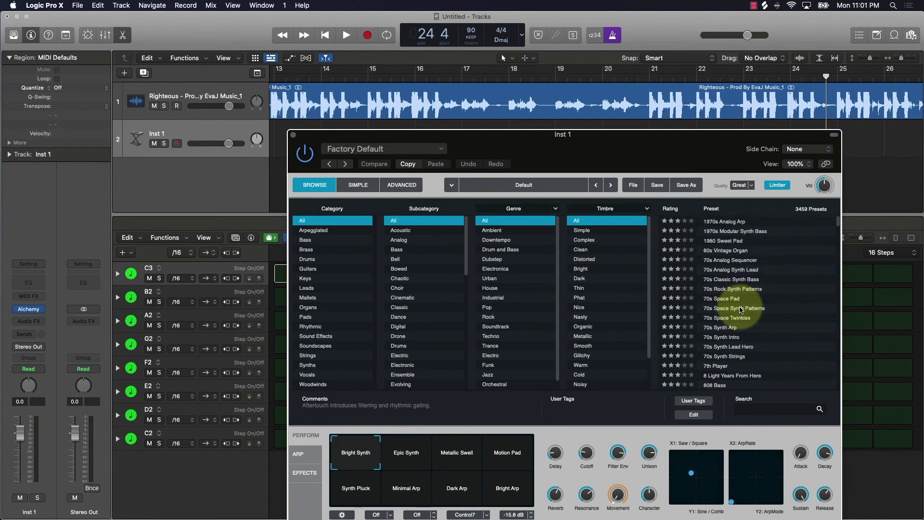
Step: Browse the Alchemy preset list, mute the Righteous audio track, and close the instrument window
scroll(739, 310, "down", 10)
left_click(154, 105)
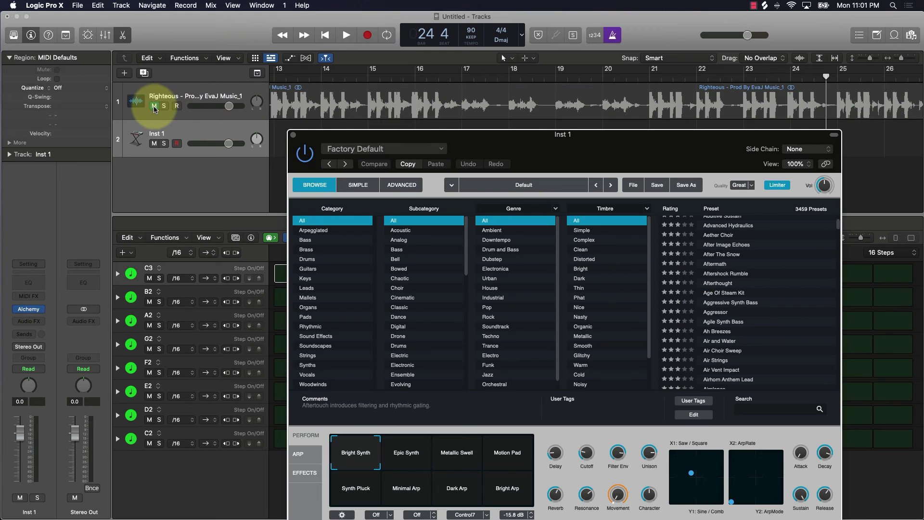
scroll(739, 286, "up", 5)
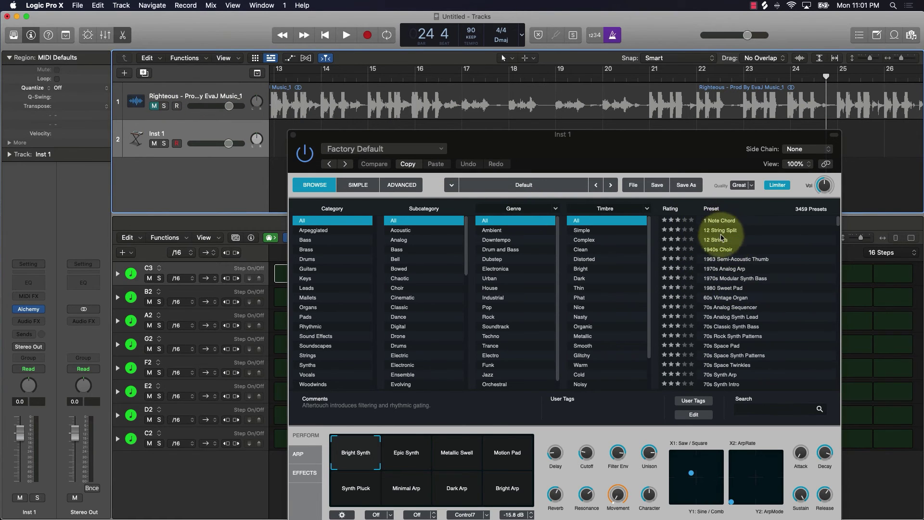
left_click(293, 134)
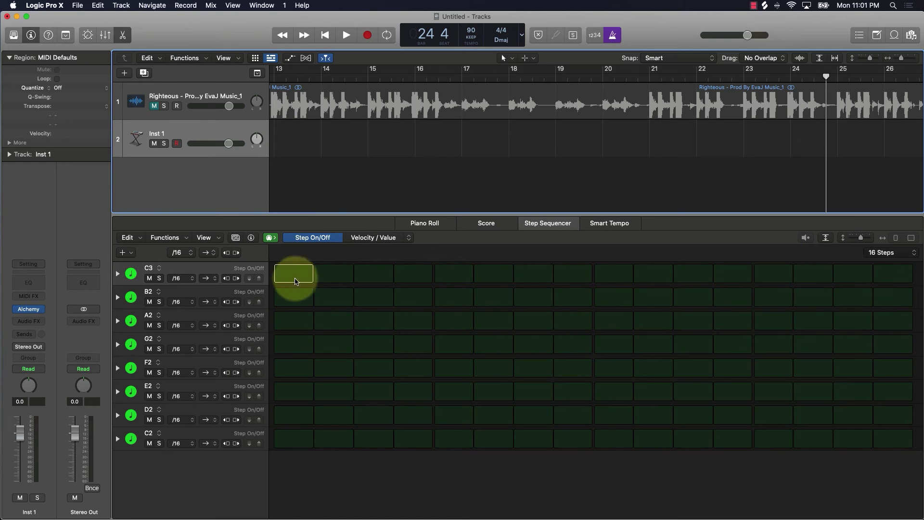
Step: Activate step 1 on C3, steps 5 and 13 on G2, and step 9 on C2 in the Alchemy pattern
left_click(296, 279)
left_click(452, 348)
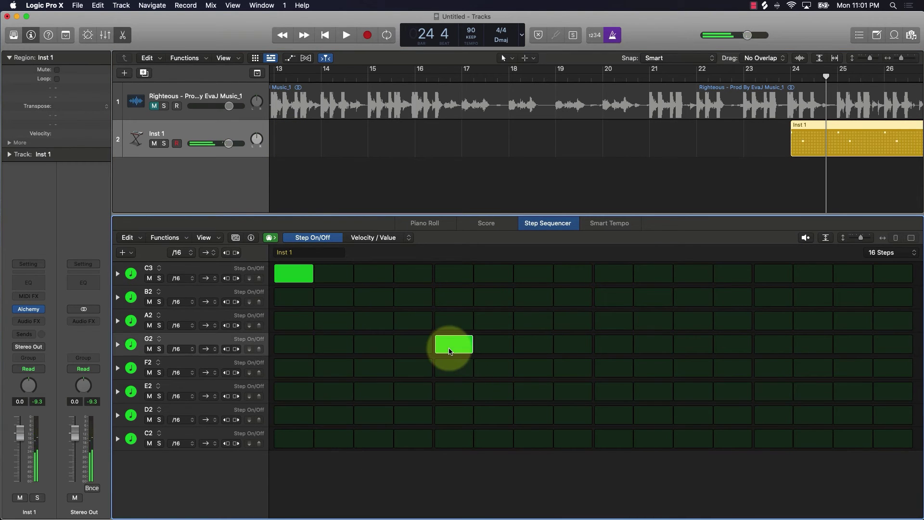
left_click(622, 435)
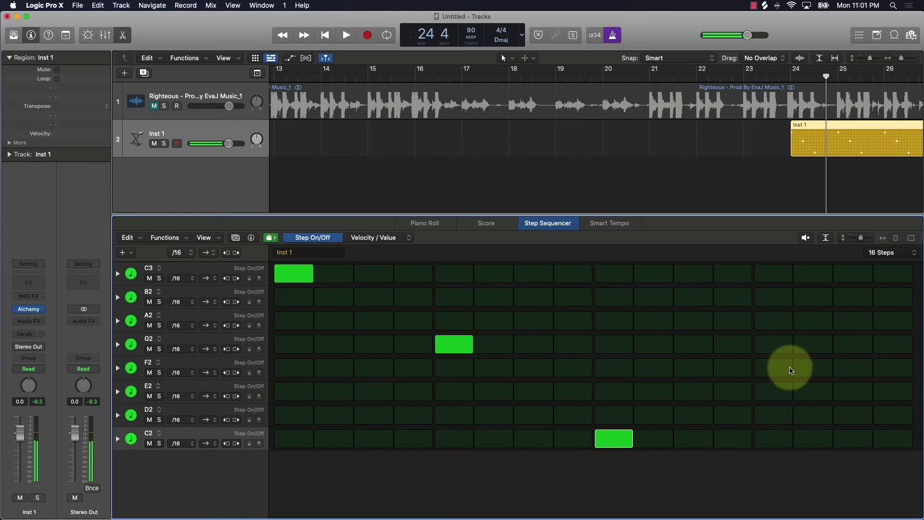
left_click(780, 323)
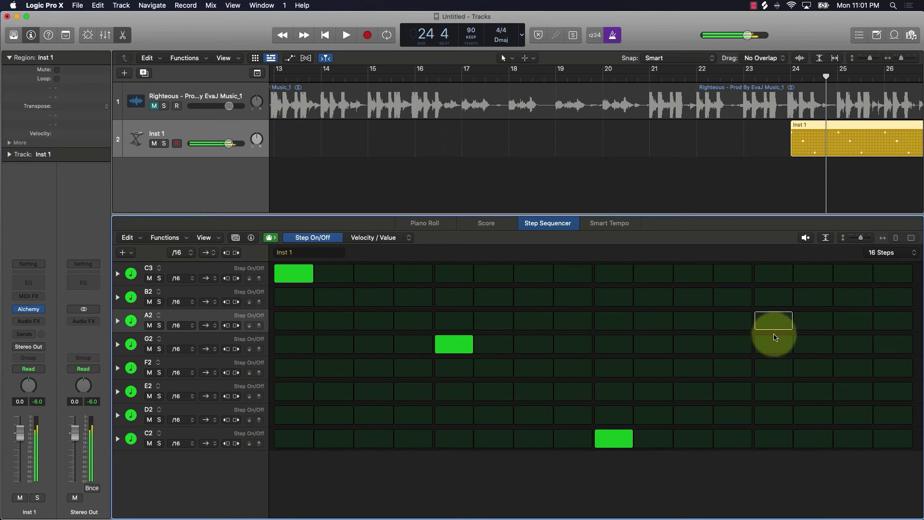
left_click(775, 343)
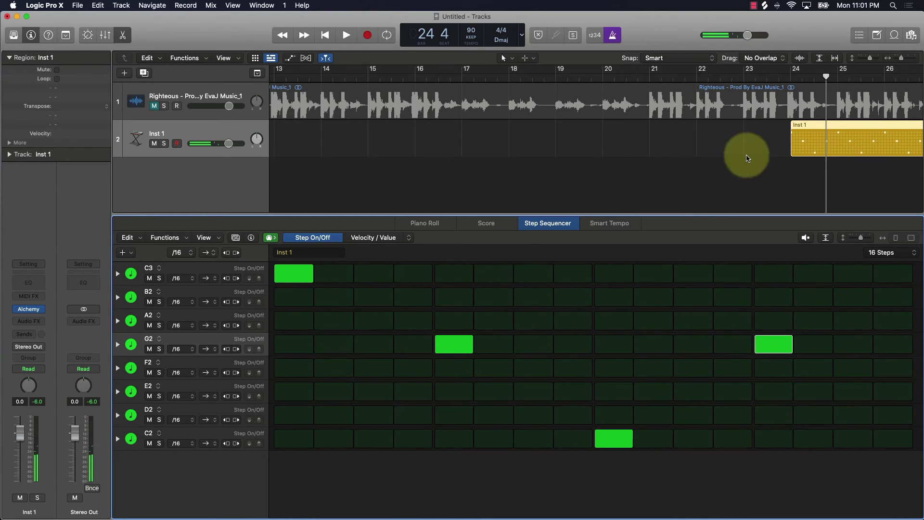
Step: Move the Inst 1 pattern region to bar 1 and turn on cycling over bars 1 to 4
left_click_drag(836, 136, 282, 125)
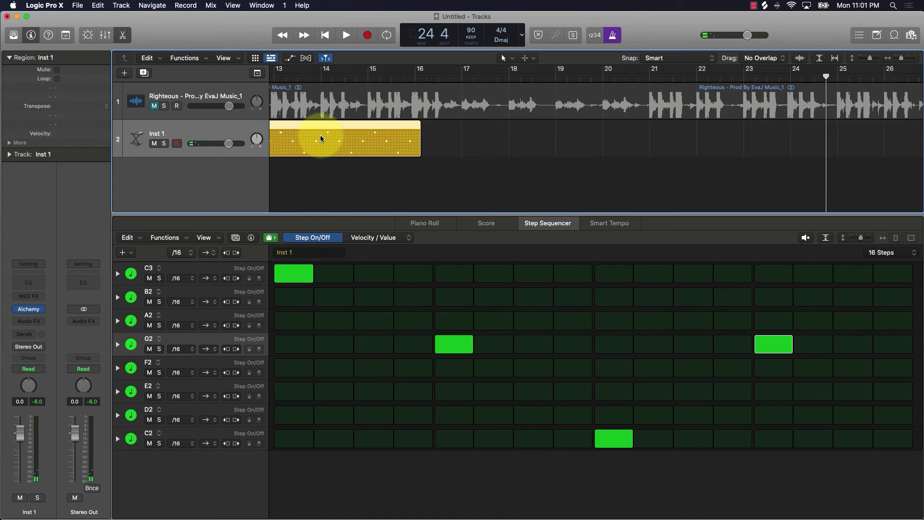
scroll(321, 135, "left", 10)
left_click_drag(833, 132, 301, 101)
left_click(358, 72)
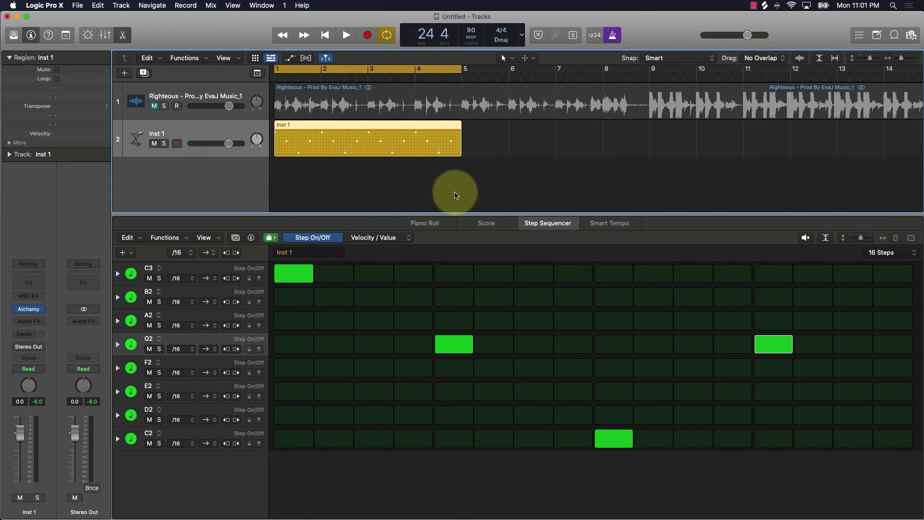
Step: Play the looped pattern, activate step 11 on the C2 row during playback, and stop
key("space")
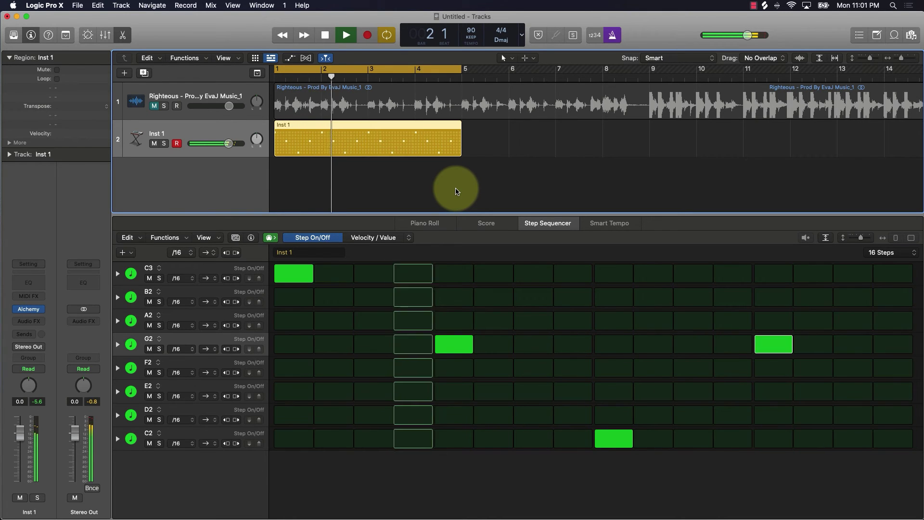
left_click(693, 440)
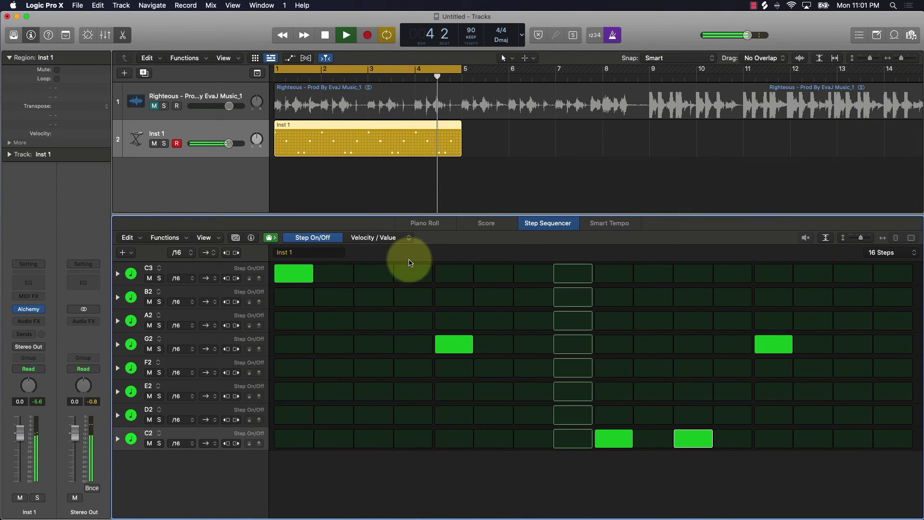
key("space")
Step: Set Note Repeat to 5 on C2 step 9 and to 2 on G2 step 13, auditioning the pattern
left_click(407, 241)
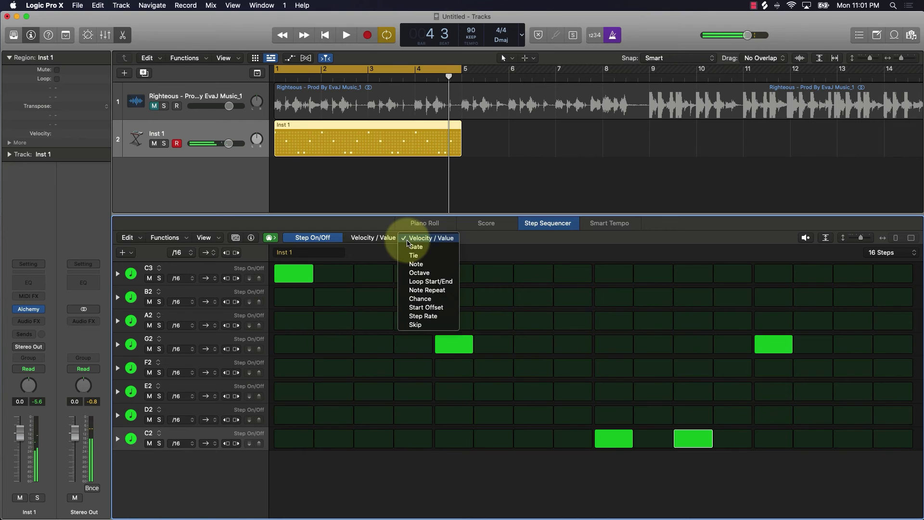
left_click(427, 290)
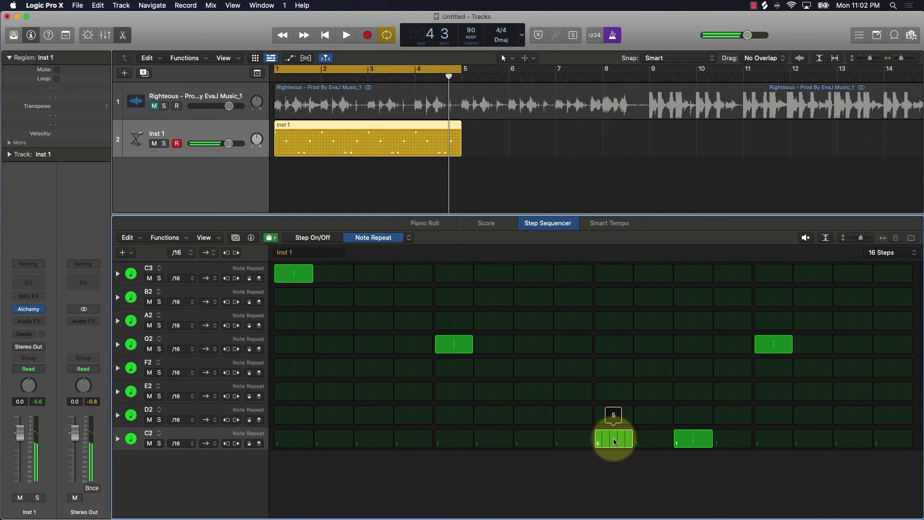
key("space")
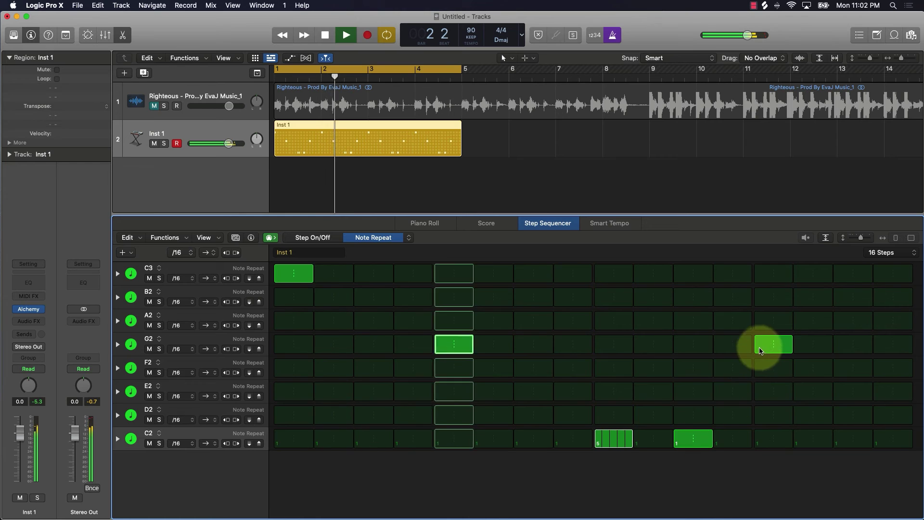
mouse_move(764, 347)
left_mouse_down()
mouse_move(767, 314)
mouse_move(774, 367)
mouse_move(771, 349)
mouse_move(775, 356)
left_mouse_up()
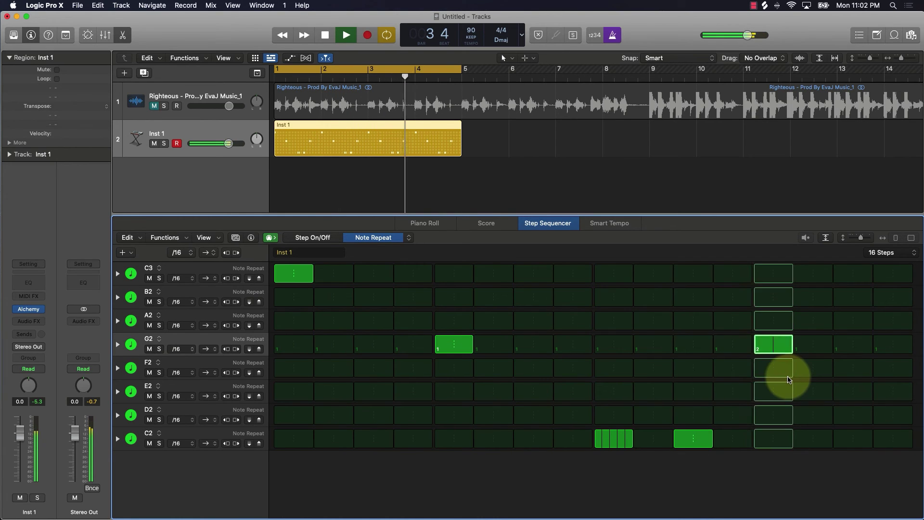
key("space")
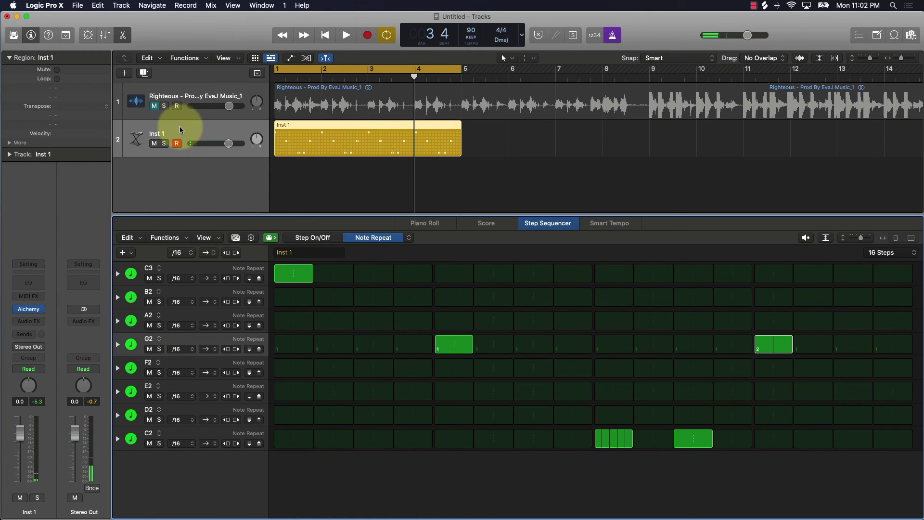
Step: Delete the Inst 1 pattern region and its Alchemy track
left_click(146, 132)
key("BackSpace")
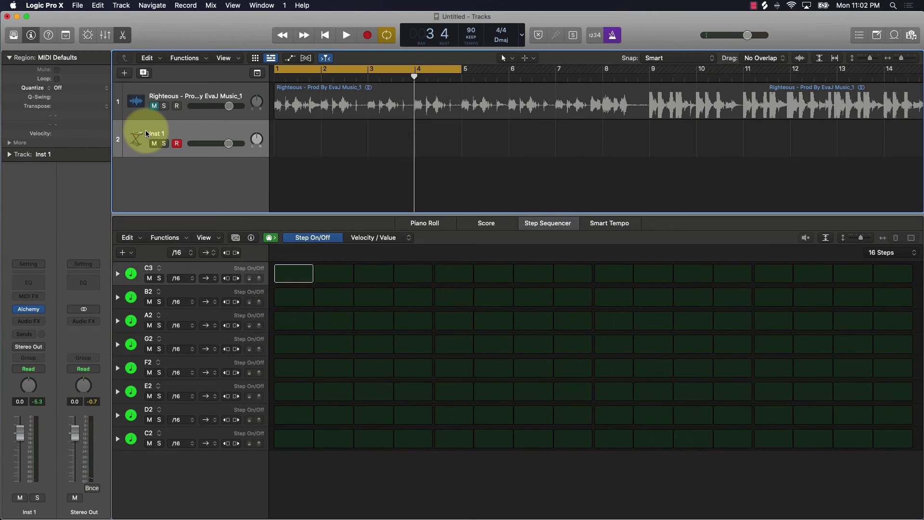
key("super+BackSpace")
Step: Create a software instrument track that uses the stereo Quick Sampler (Single Sample) instrument
left_click(131, 72)
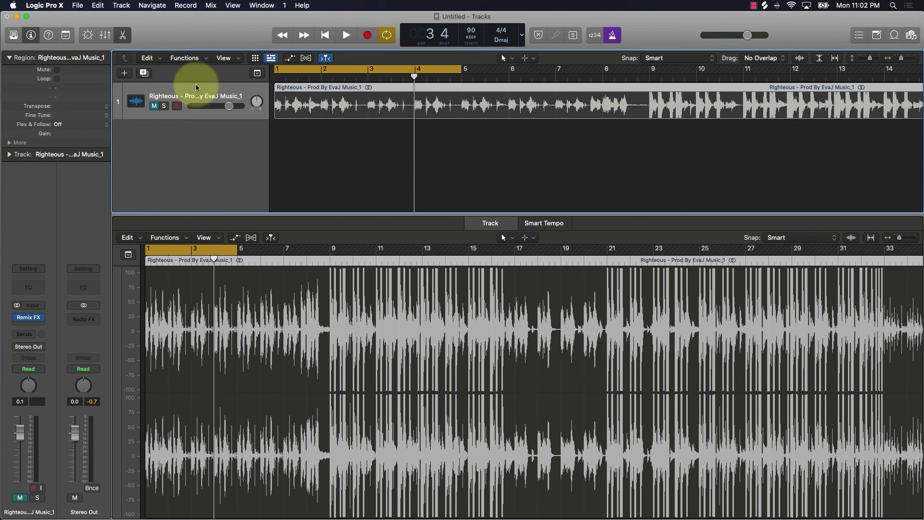
left_click(380, 116)
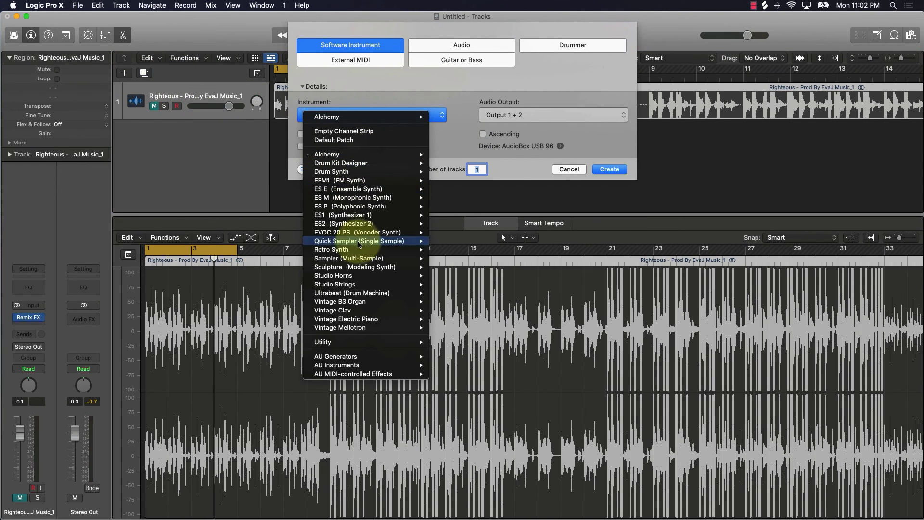
mouse_move(360, 245)
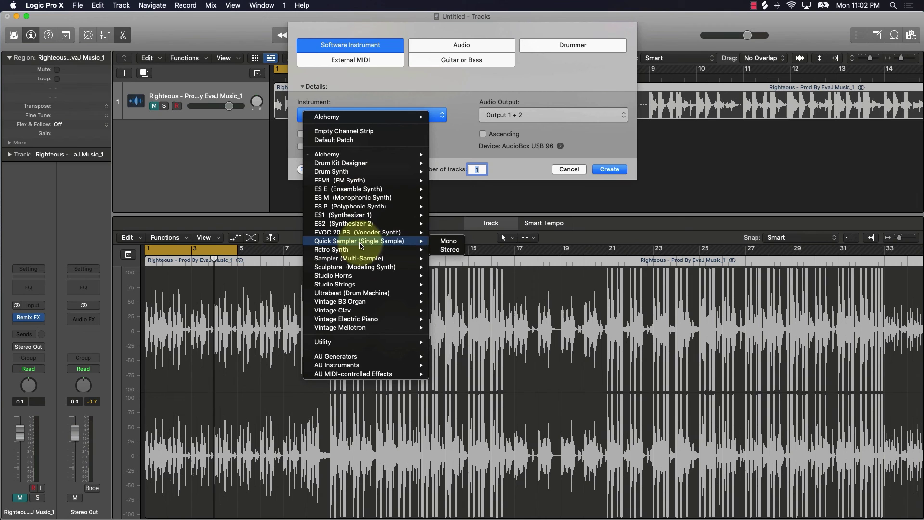
left_click(452, 250)
left_click(609, 168)
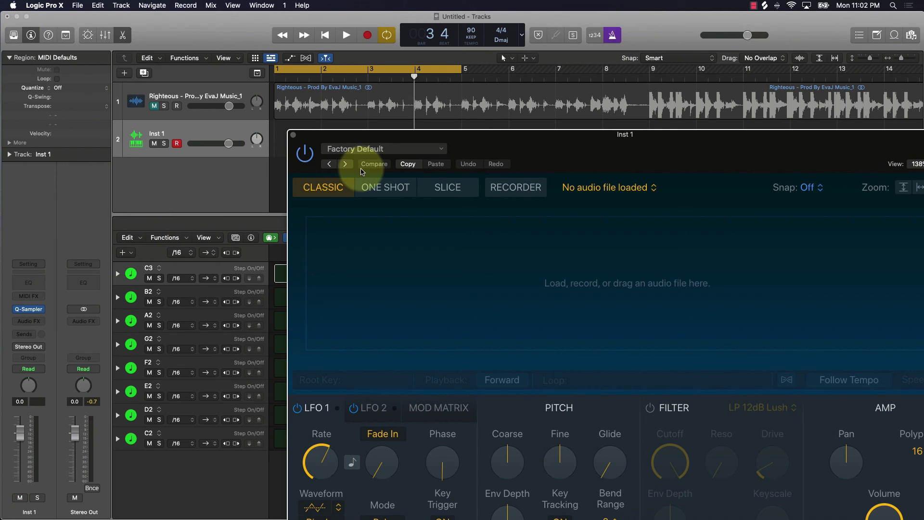
Step: Load the HiHat 01 setting in Quick Sampler and close its window
left_click(368, 149)
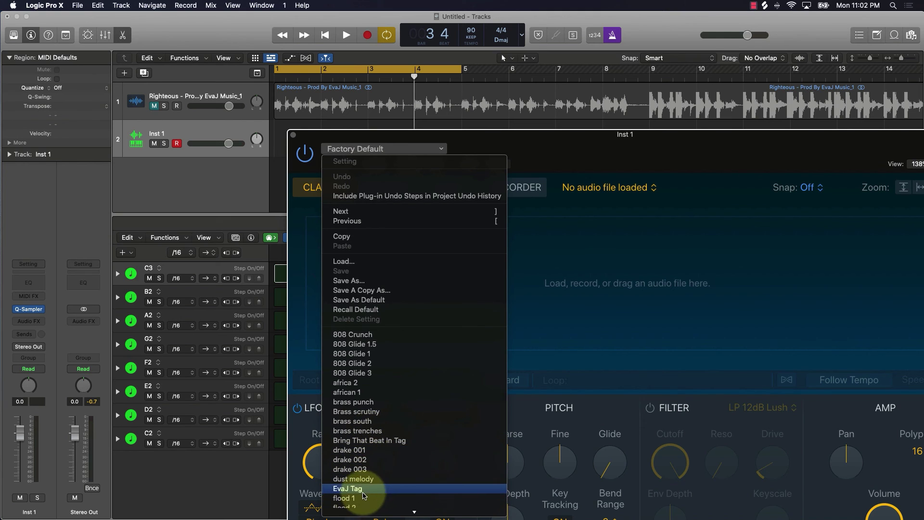
scroll(363, 487, "down", 5)
scroll(364, 483, "down", 3)
left_click(365, 467)
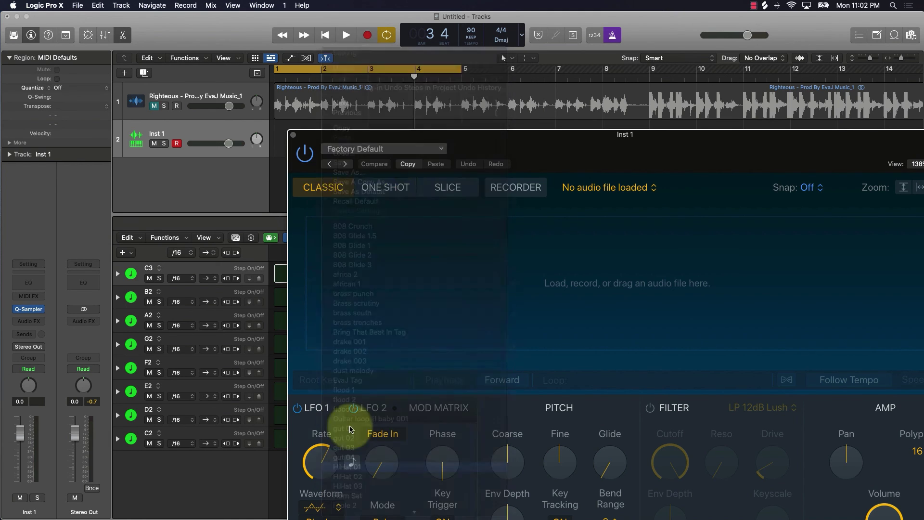
left_click(293, 136)
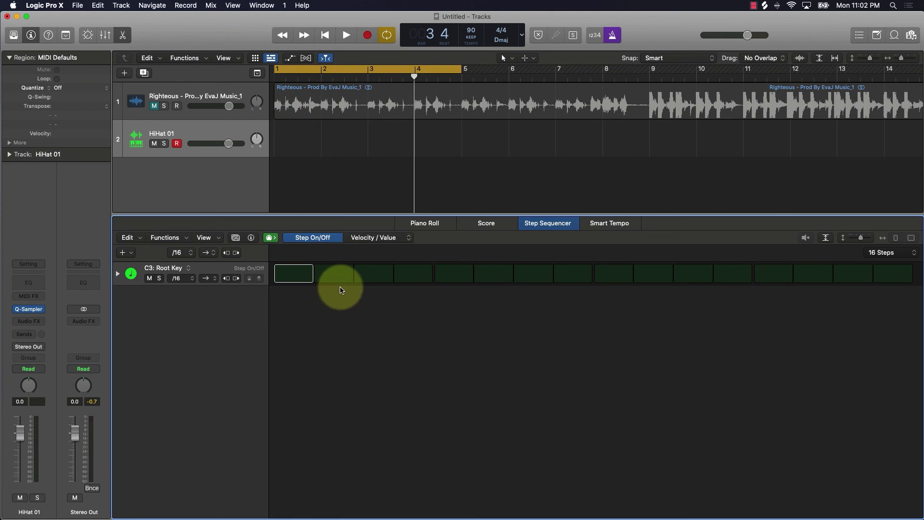
Step: Activate steps 1, 3, 5, 7, 9, 11, 14, 15 and 16 on the hi-hat's C3 Root Key row
left_click(294, 276)
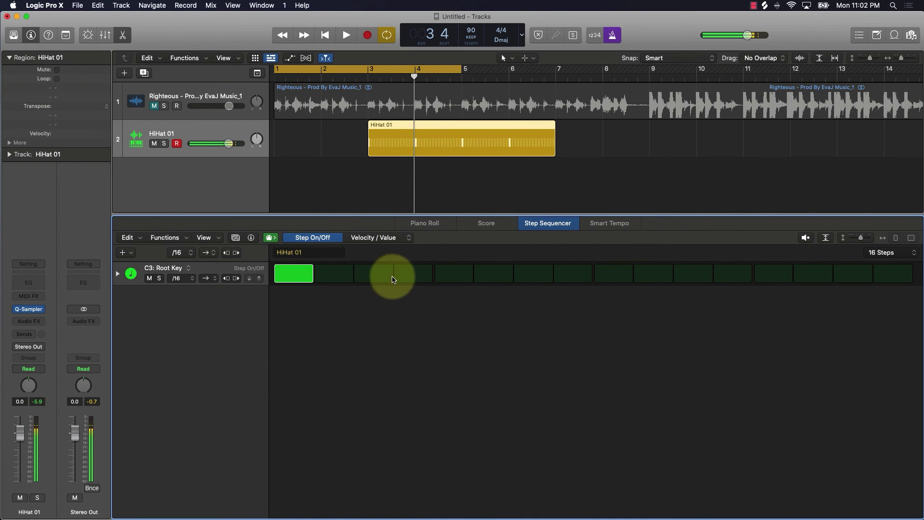
left_click(373, 275)
left_click(454, 274)
left_click(532, 273)
left_click(615, 278)
left_click(691, 277)
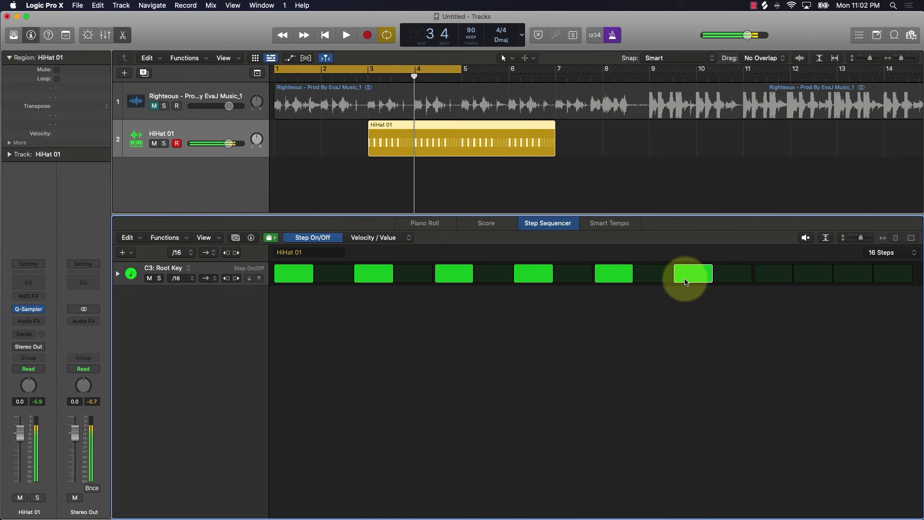
left_click(806, 277)
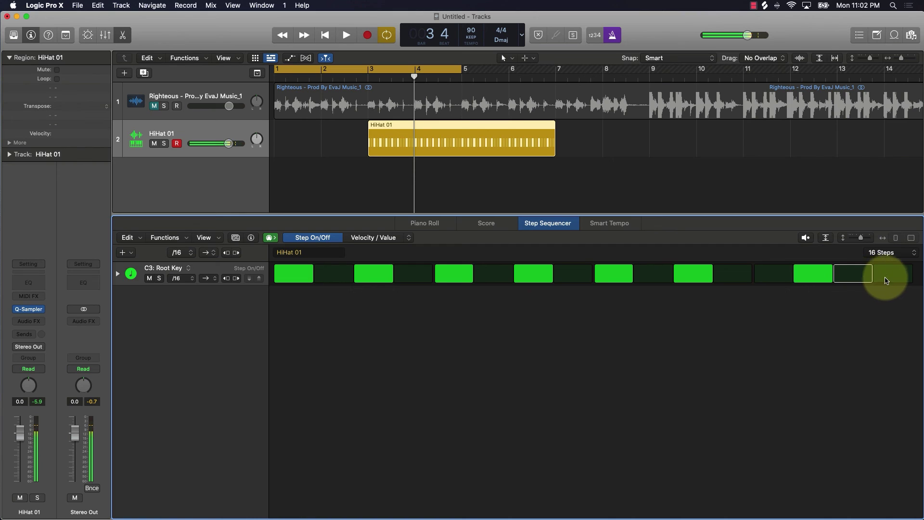
left_click(866, 278)
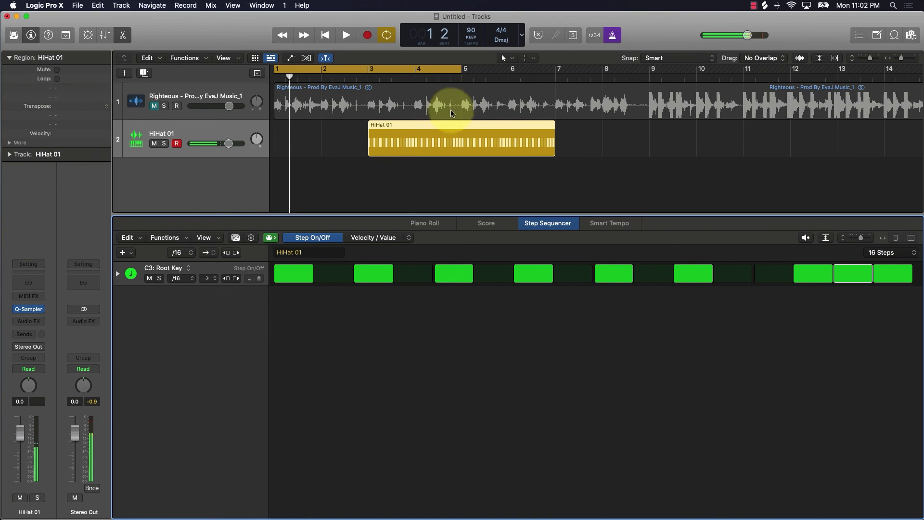
Step: Move the HiHat 01 pattern region to bar 1 and replace step 14 with step 13 while the loop plays
left_click_drag(401, 125, 308, 126)
key("space")
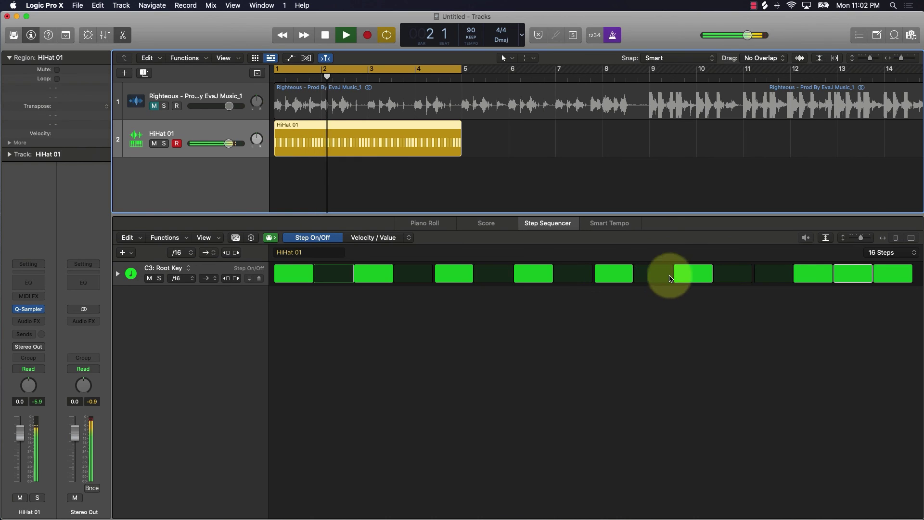
left_click(765, 274)
left_click(817, 274)
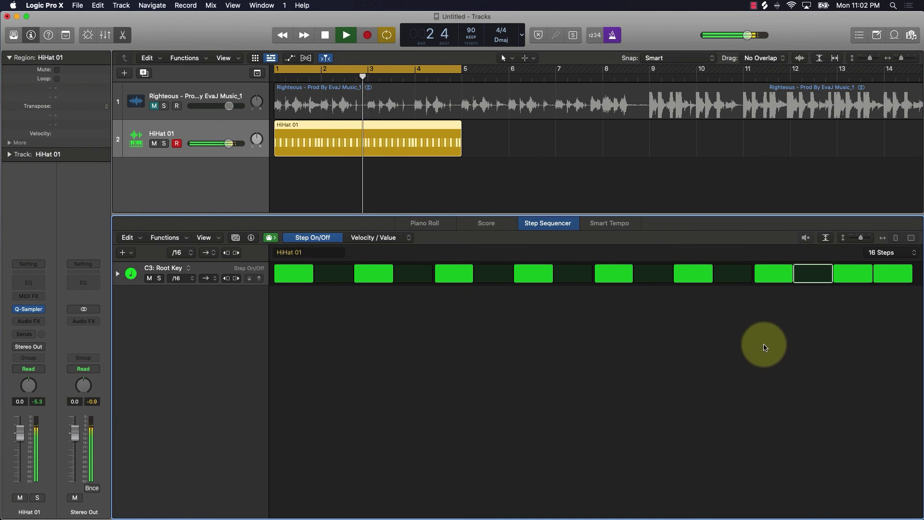
Step: Set Note Repeat on the C3 Root Key row to 2 for step 15, 4 for step 16 and 3 for step 5, auditioning the loop
key("space")
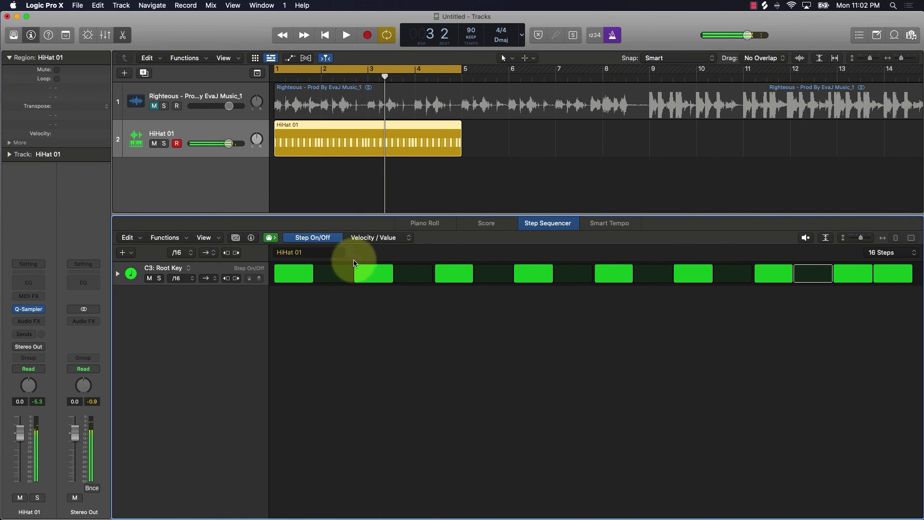
left_click(406, 238)
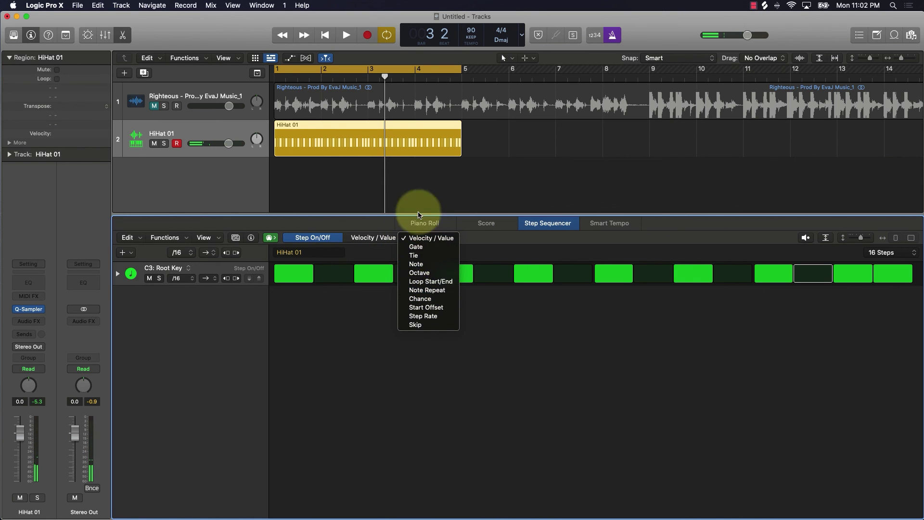
left_click(426, 290)
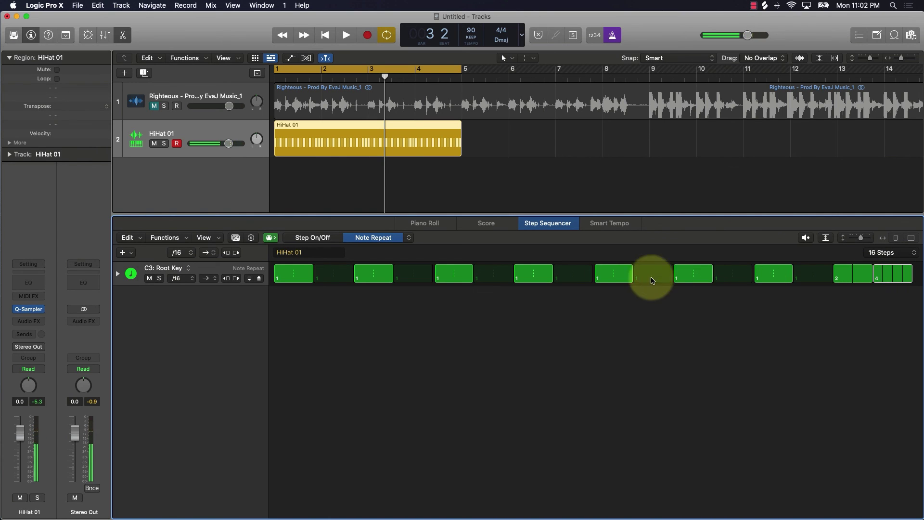
key("space")
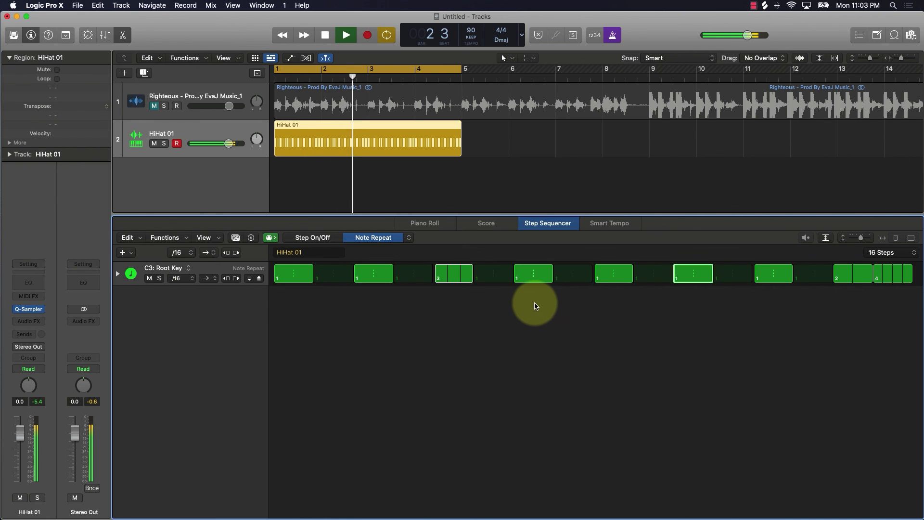
key("space")
Step: Delete the HiHat 01 pattern region and its track, and unmute the Righteous audio track
left_click(426, 140)
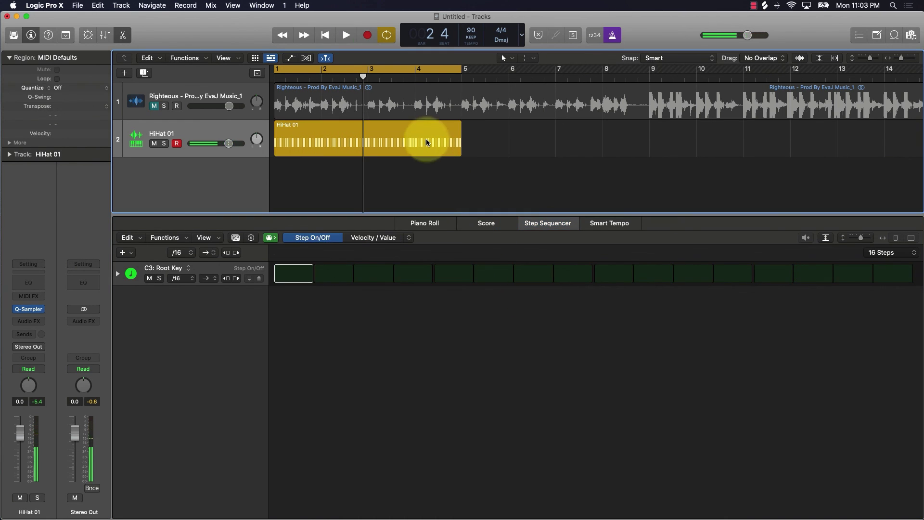
key("Delete")
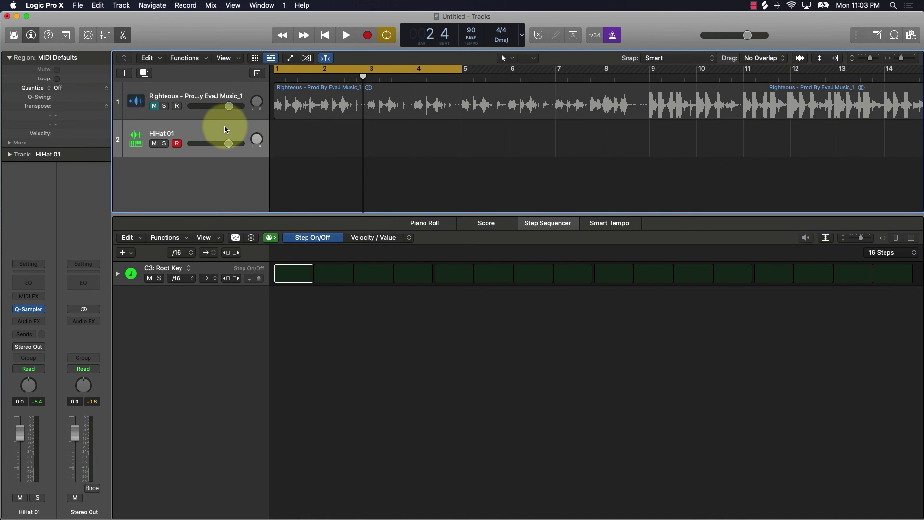
key("super+BackSpace")
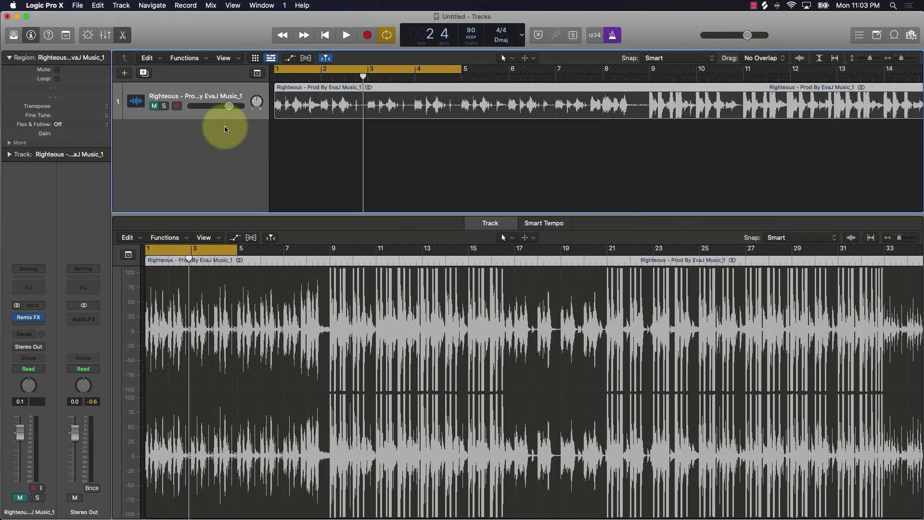
left_click(149, 102)
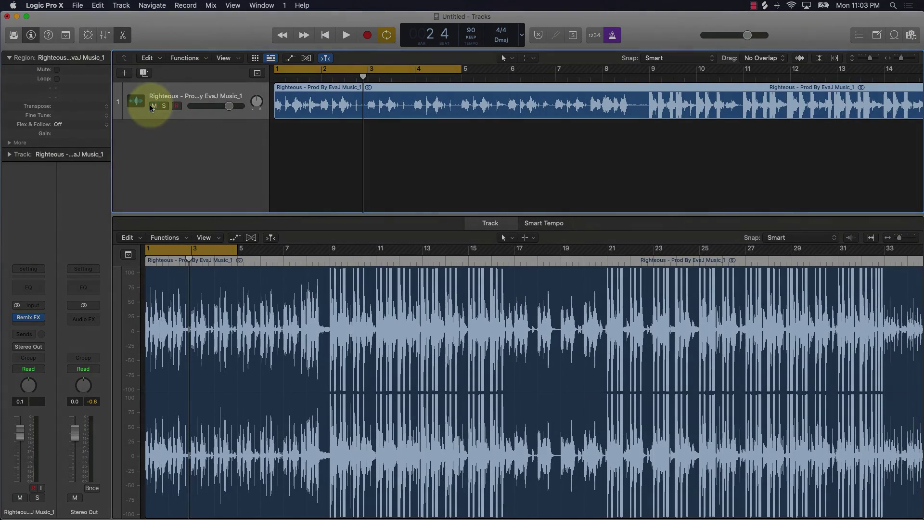
mouse_move(463, 516)
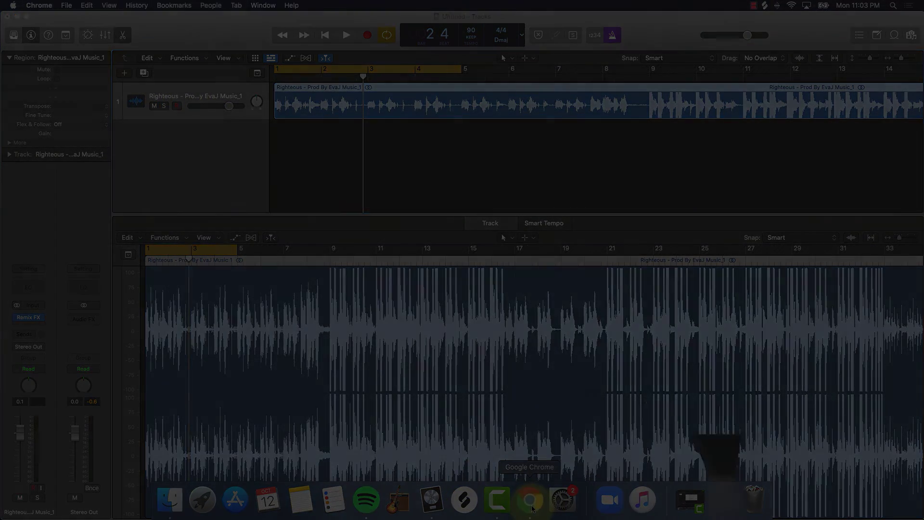